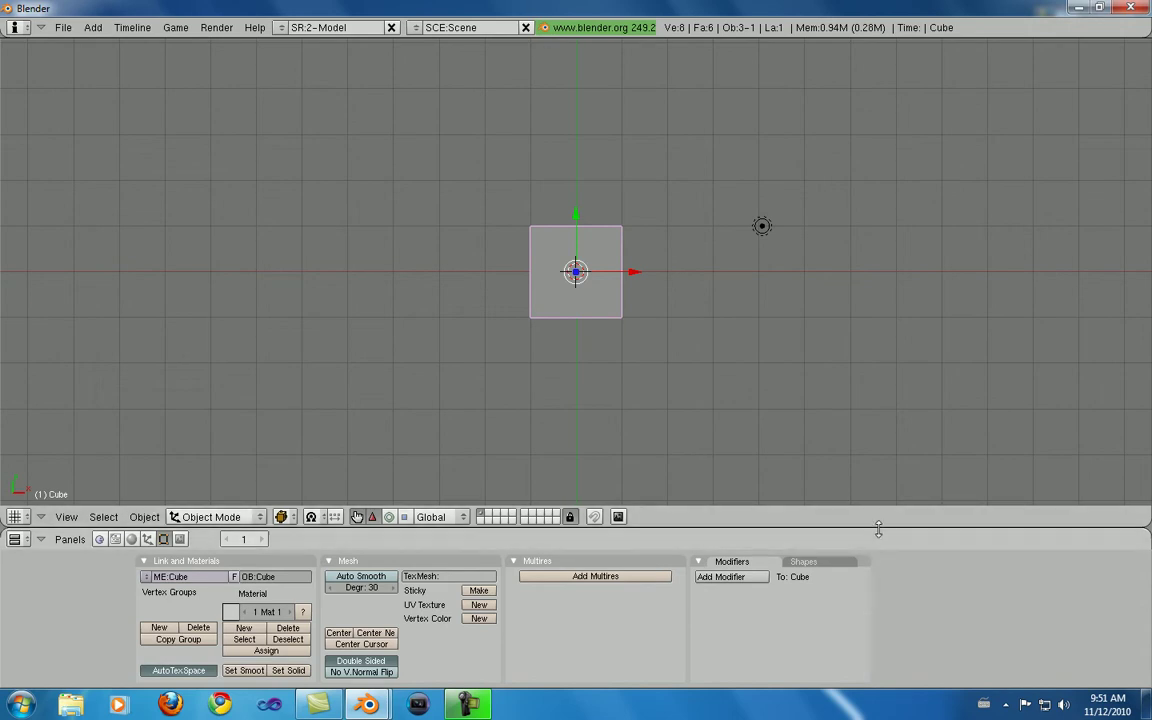
# Split the 3D view area vertically at about three quarters of its width.
pyautogui.rightClick(938, 527)
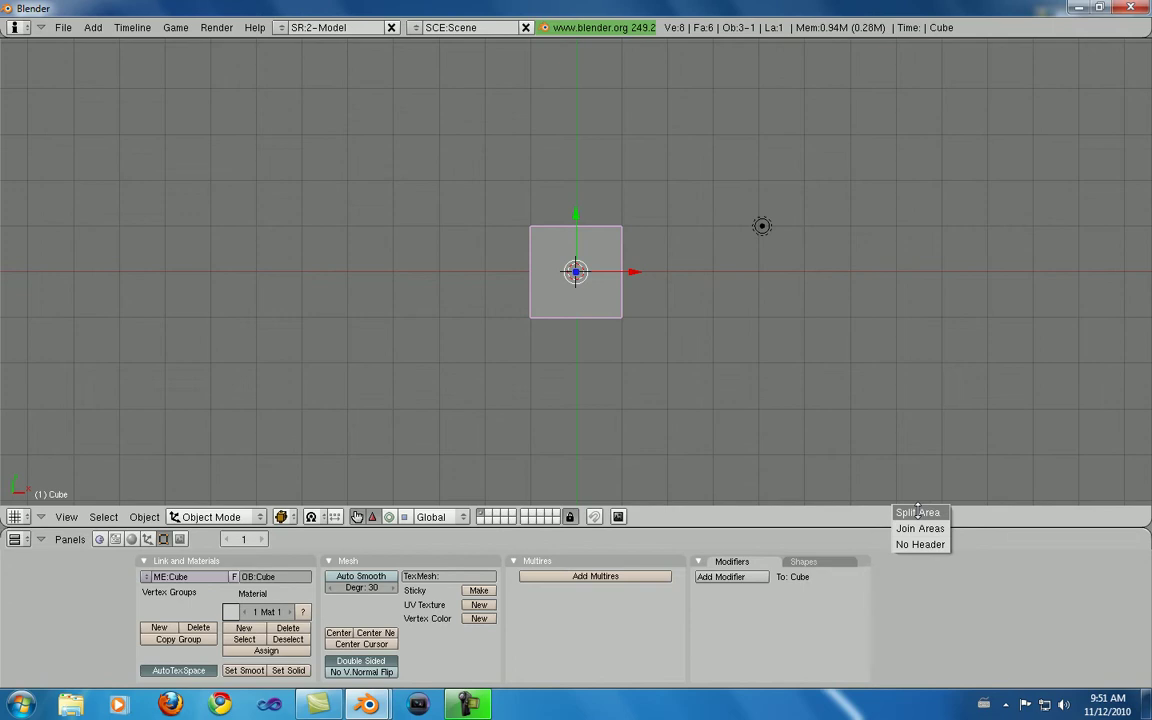
pyautogui.click(912, 512)
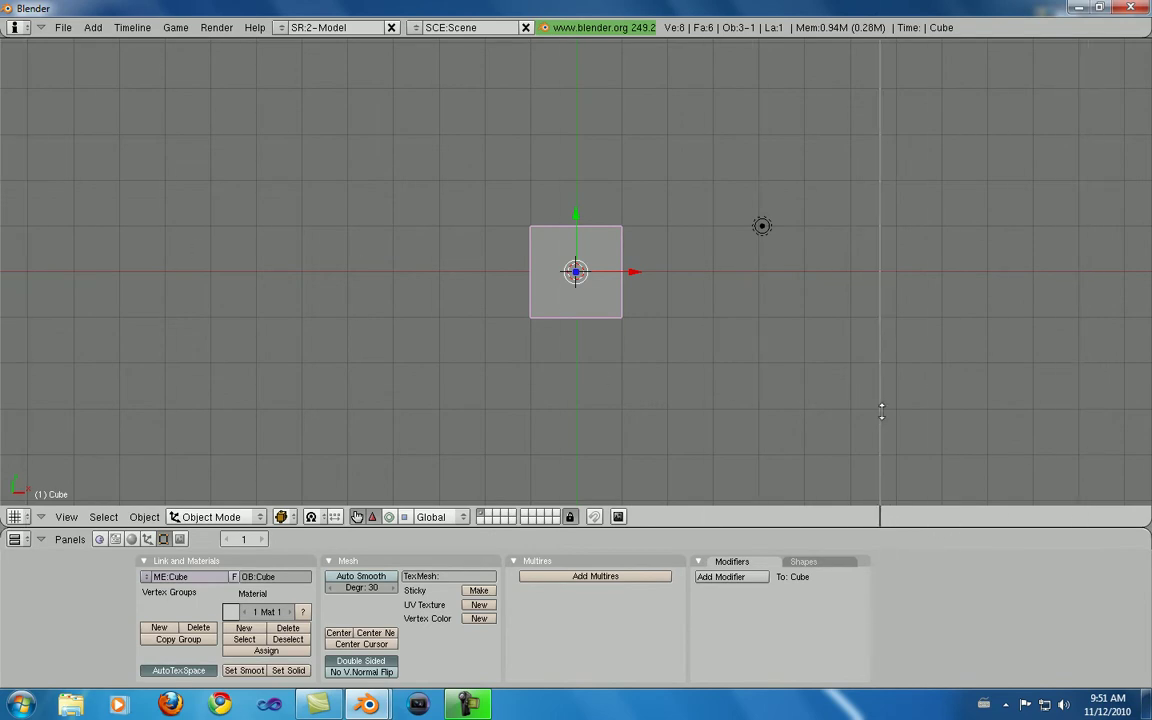
pyautogui.click(881, 412)
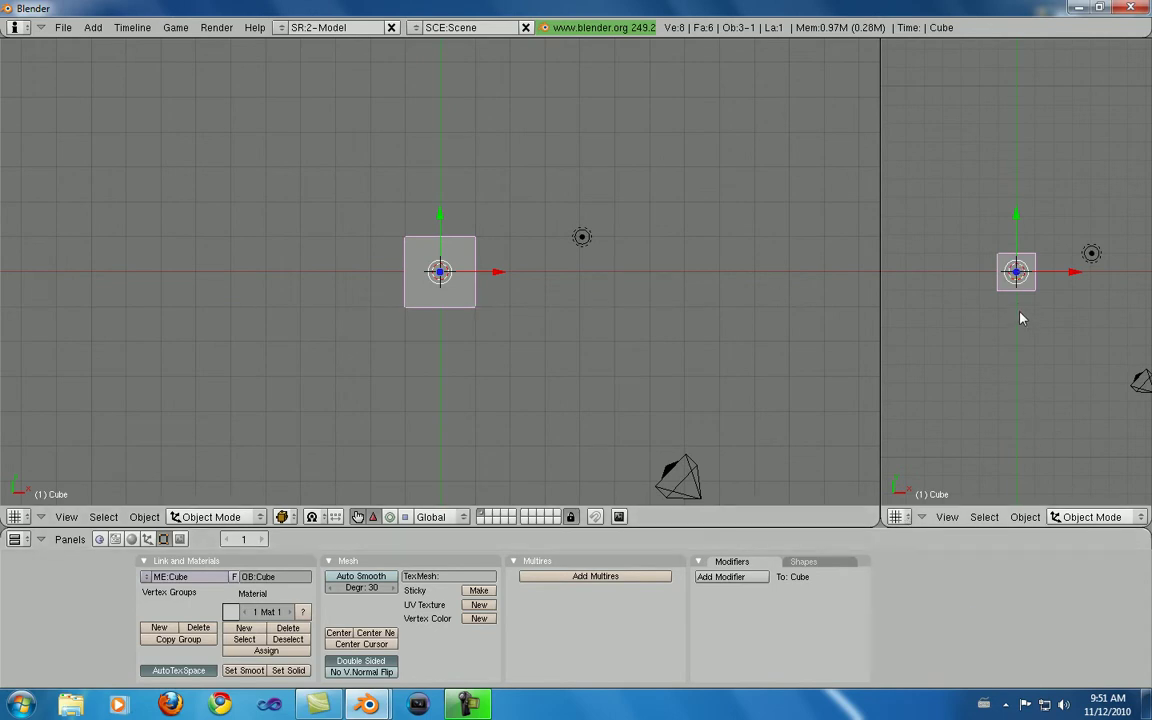
# Show the Outliner in the new narrow area, and replace it with the Action Editor.
pyautogui.click(906, 518)
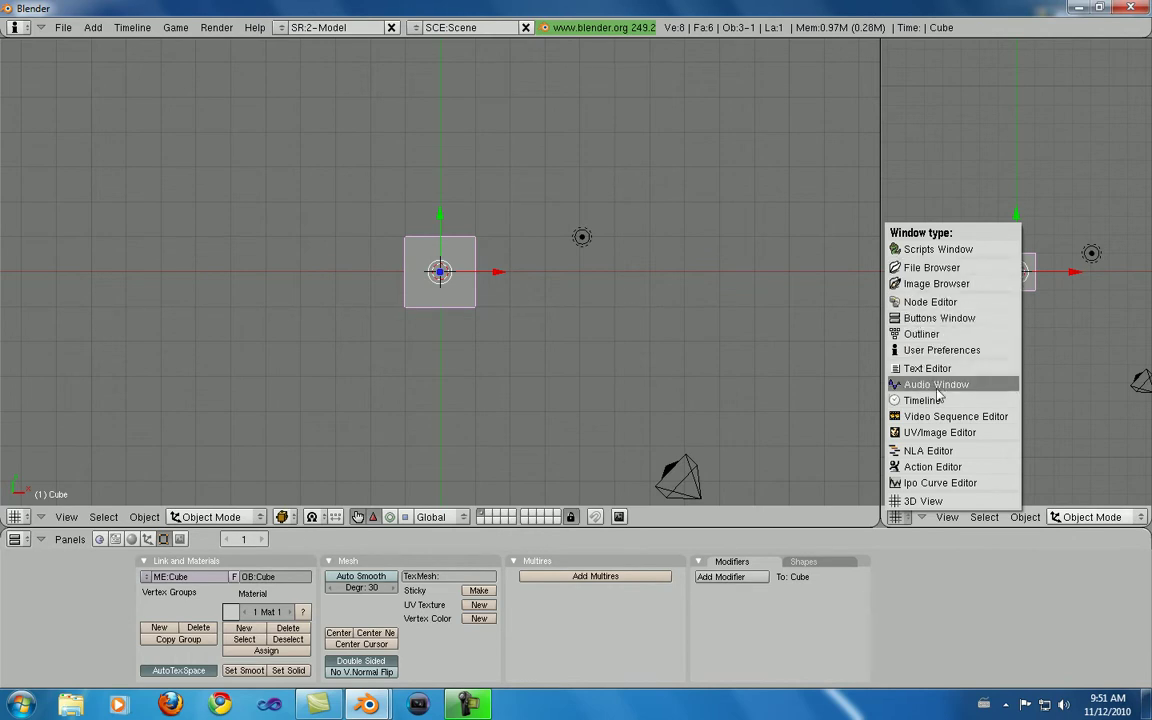
pyautogui.click(922, 334)
pyautogui.click(897, 519)
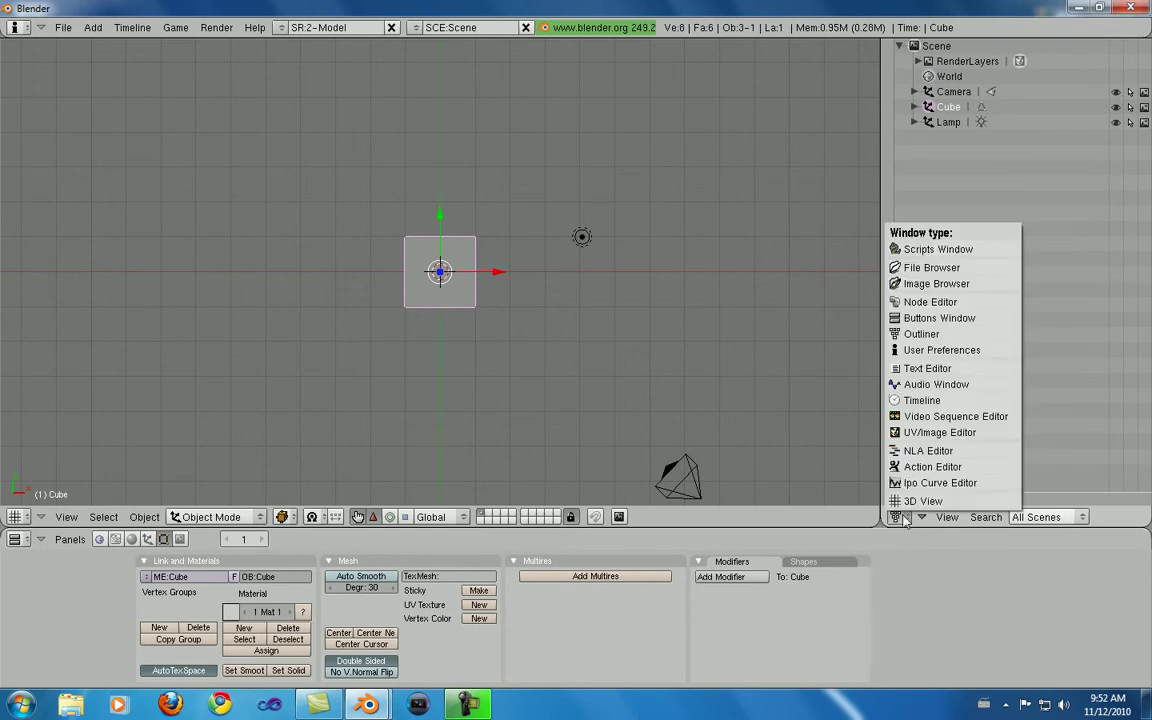
pyautogui.click(918, 468)
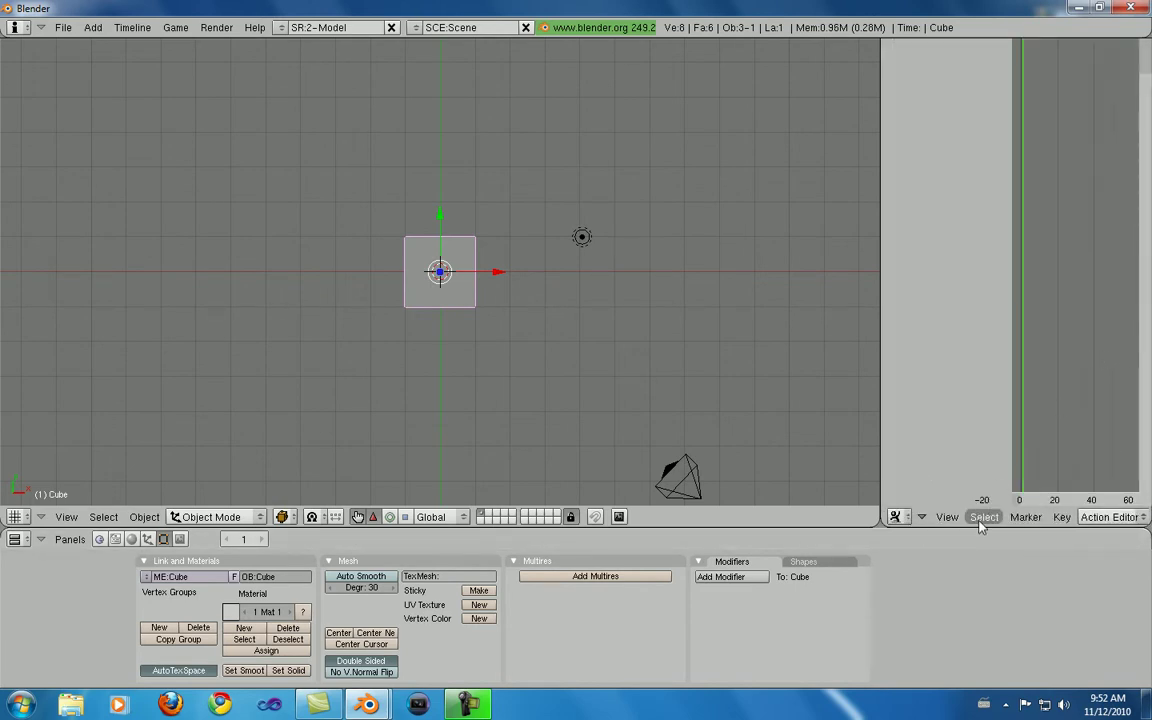
pyautogui.rightClick(880, 408)
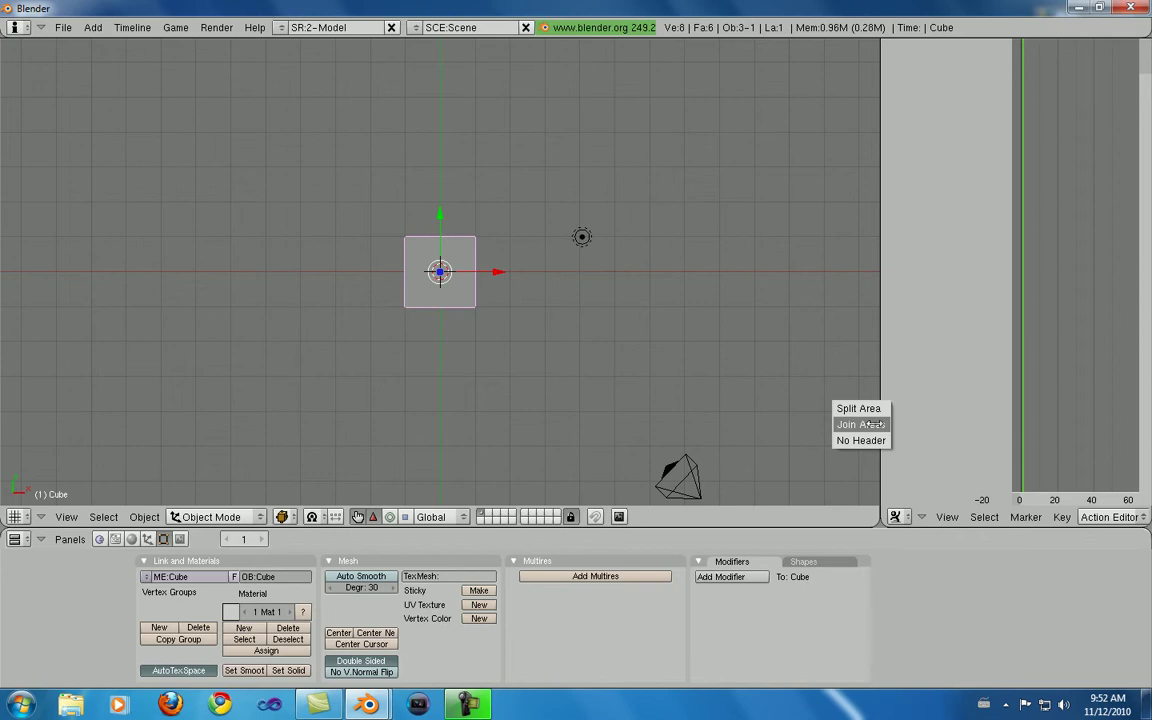
pyautogui.click(873, 424)
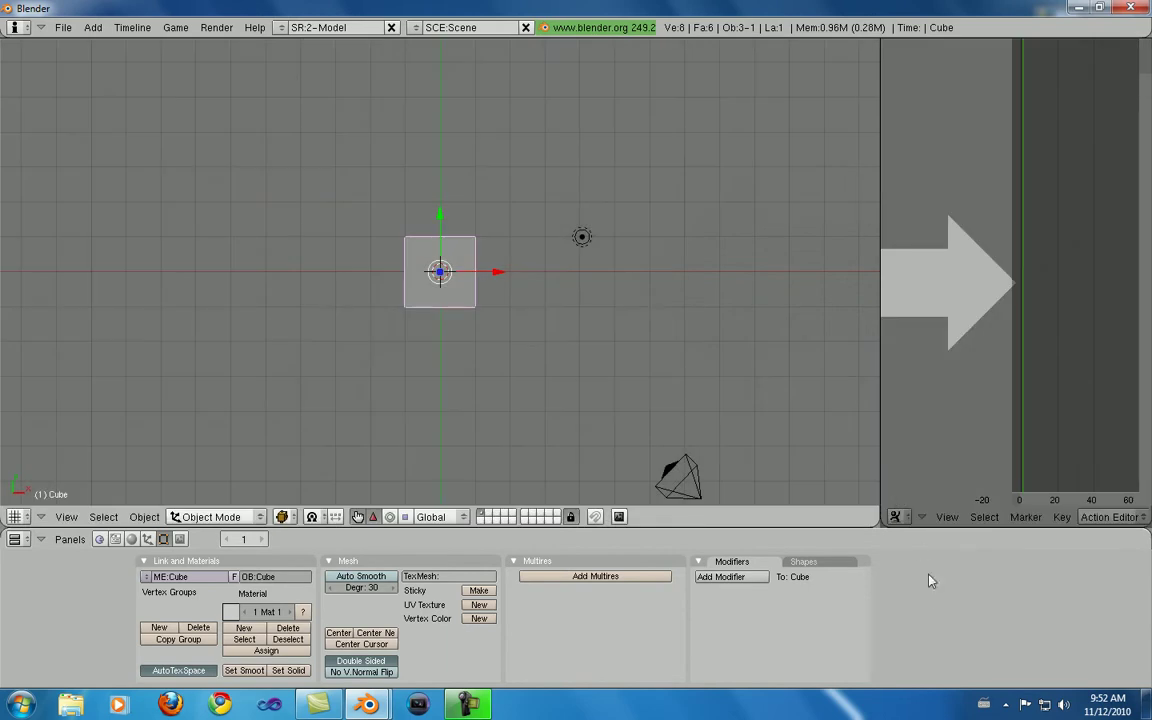
pyautogui.press('Escape')
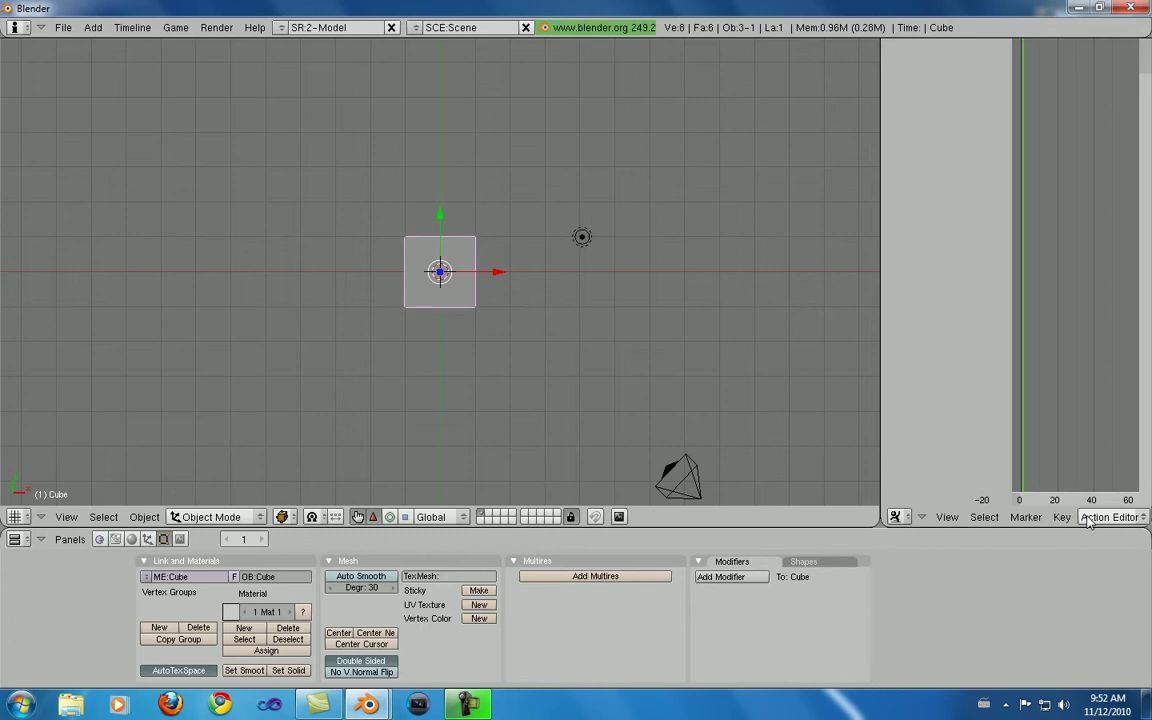
# Narrow the Action Editor area slightly and look through all the options in its header.
pyautogui.moveTo(879, 484); pyautogui.dragTo(932, 479)
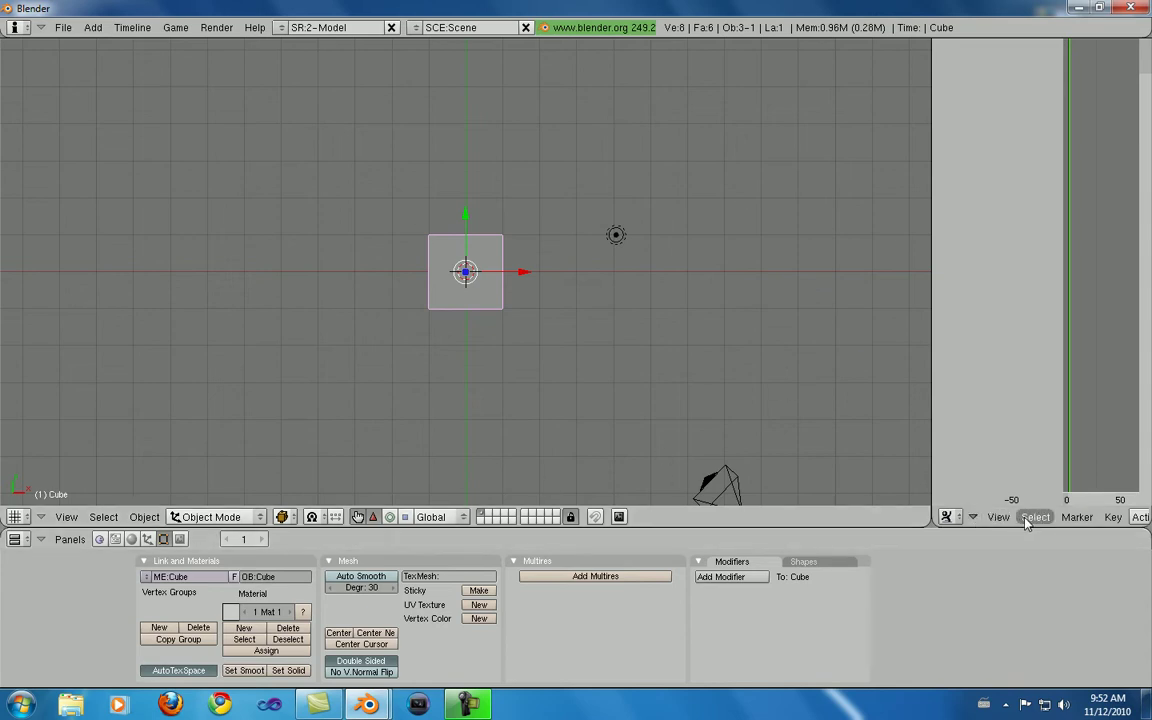
pyautogui.scroll(-4, 1040, 520)
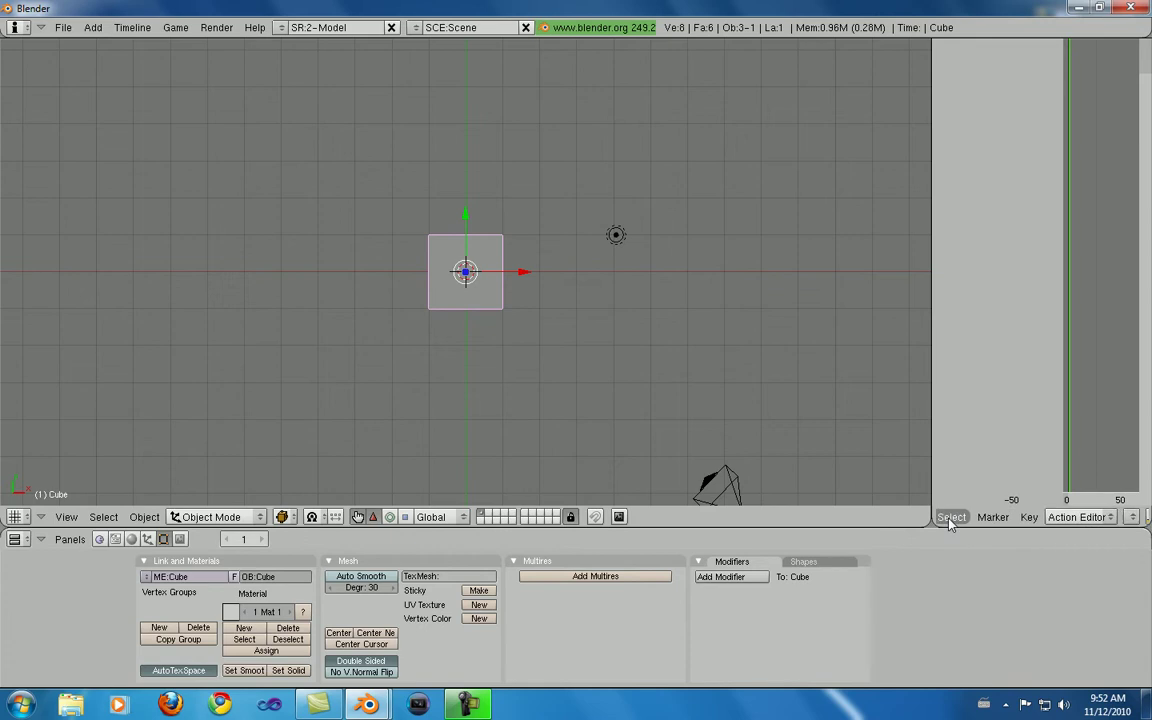
pyautogui.scroll(-4, 1030, 520)
pyautogui.scroll(1, 975, 520)
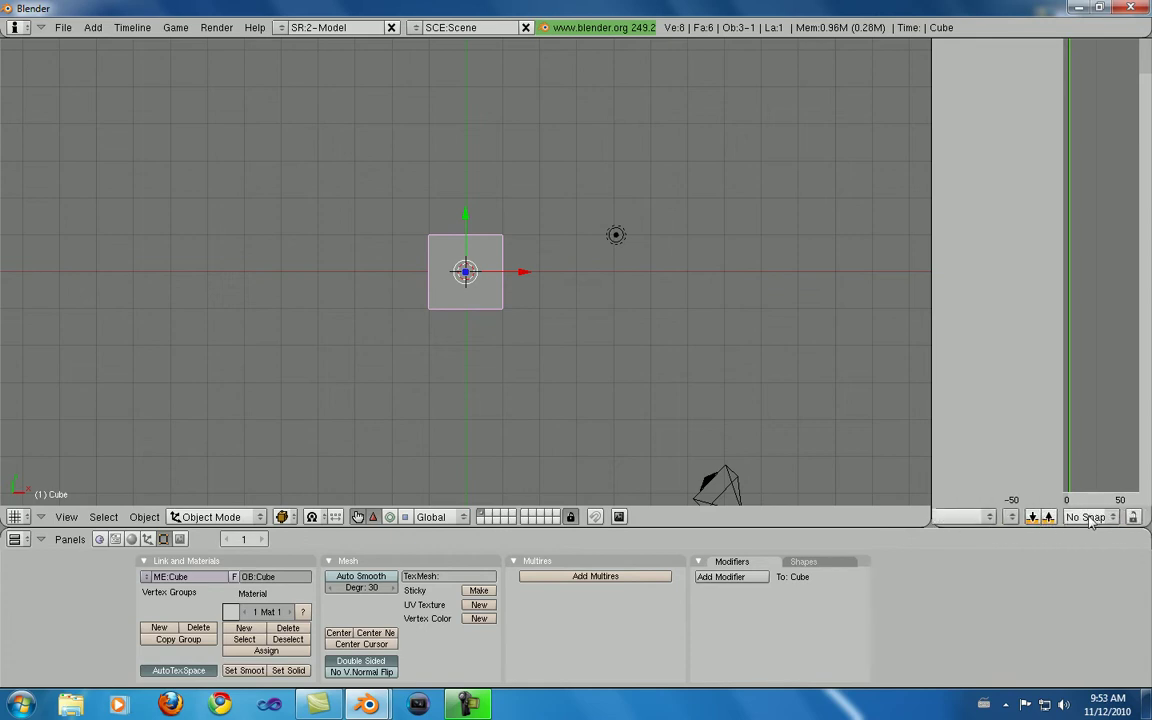
pyautogui.scroll(6, 1060, 518)
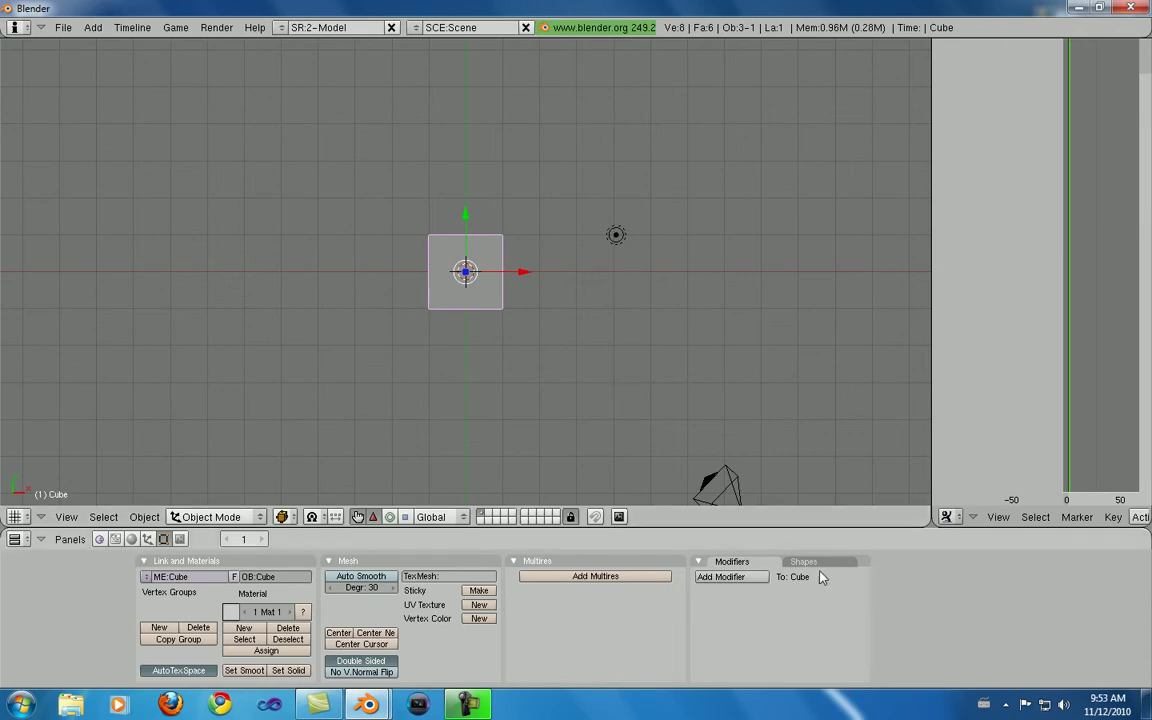
# Pan the cube's settings panels and the Action Editor's frame range, and orbit the 3D view around the cube.
pyautogui.moveTo(862, 561)
pyautogui.mouseDown(button='middle')
pyautogui.moveTo(900, 561)
pyautogui.moveTo(810, 555)
pyautogui.moveTo(843, 552)
pyautogui.mouseUp(button='middle')
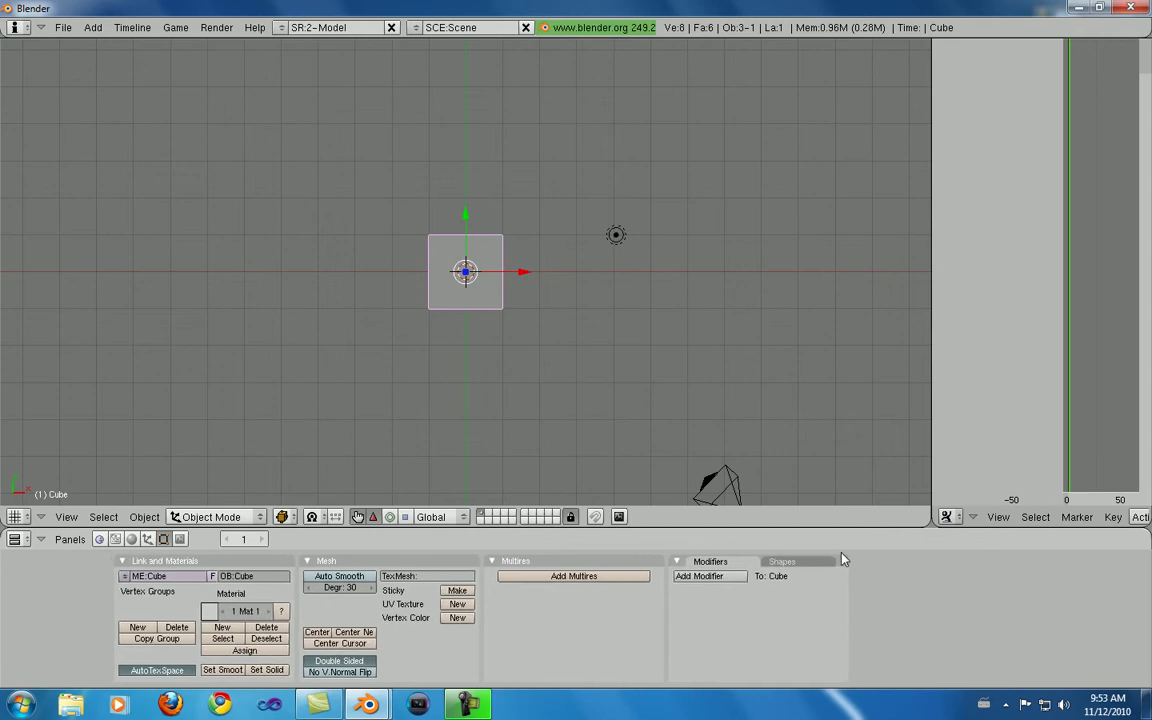
pyautogui.moveTo(1103, 299); pyautogui.dragTo(905, 288, button='middle')
pyautogui.moveTo(1040, 288); pyautogui.dragTo(980, 297, button='middle')
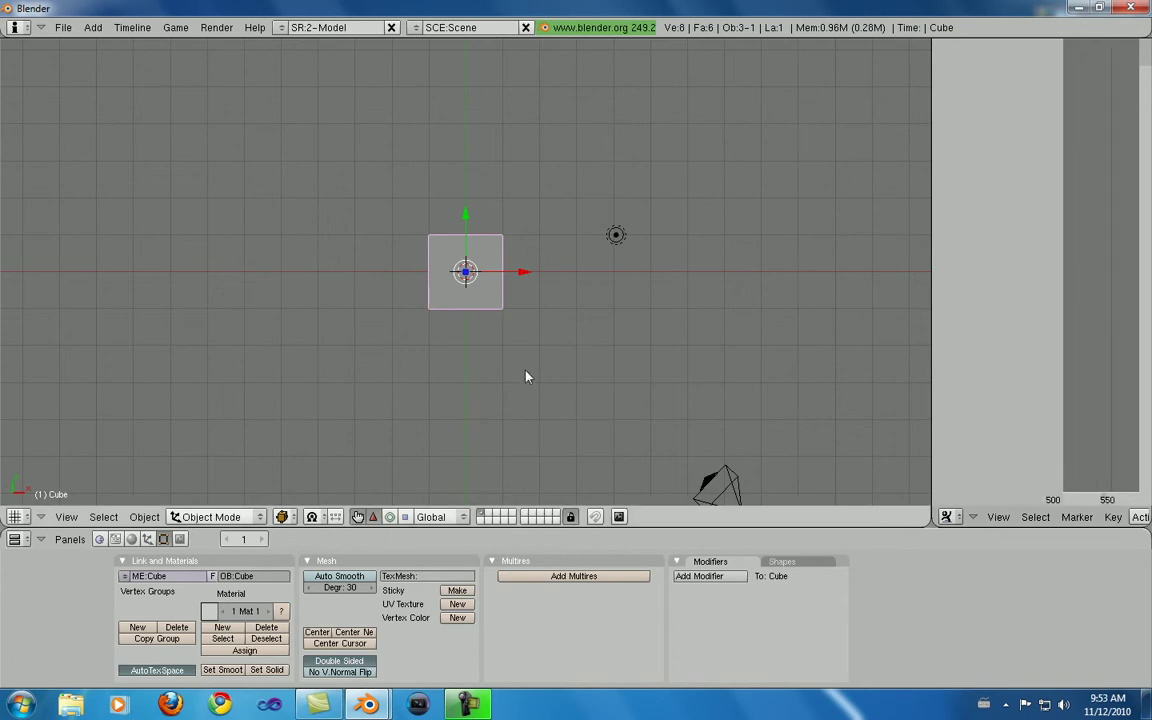
pyautogui.moveTo(640, 332); pyautogui.dragTo(678, 251, button='middle')
pyautogui.moveTo(673, 345); pyautogui.dragTo(348, 295, button='middle')
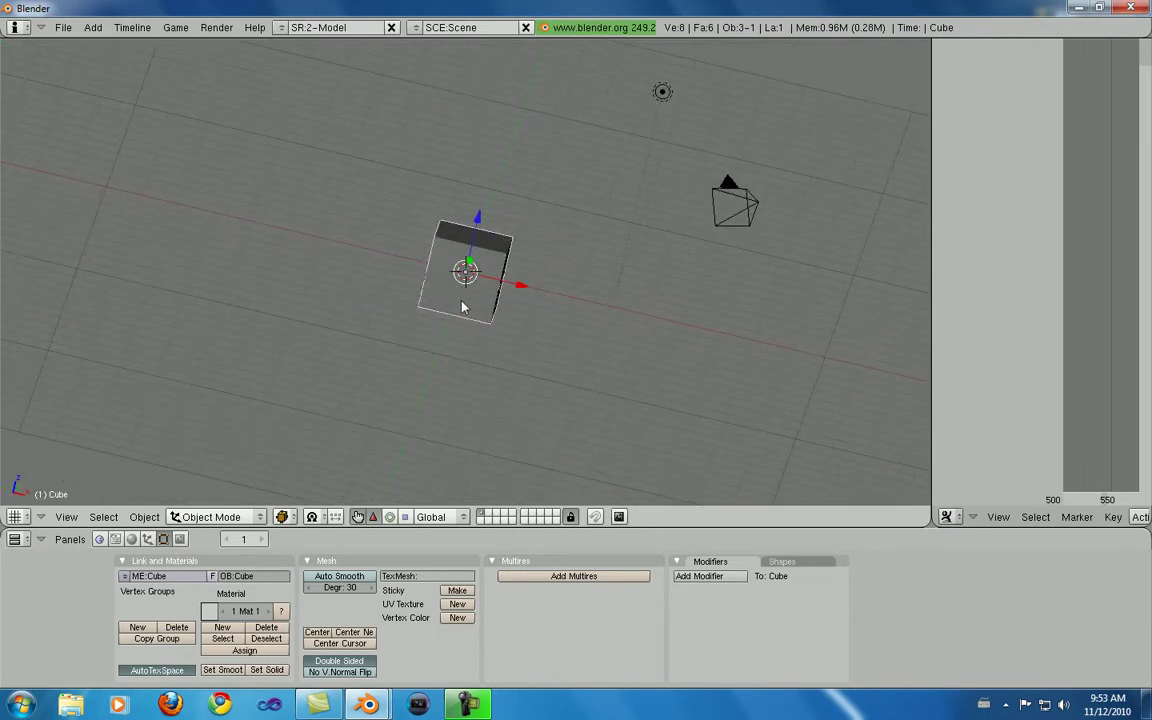
pyautogui.moveTo(607, 291); pyautogui.dragTo(628, 302, button='middle')
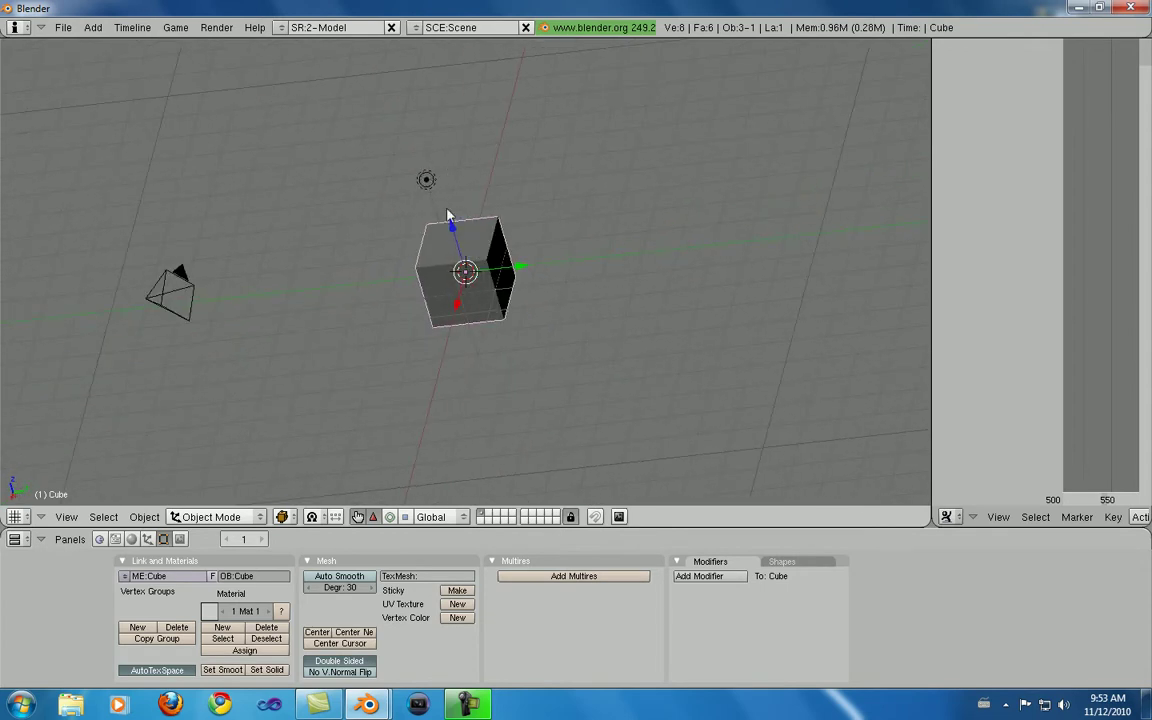
pyautogui.moveTo(388, 237); pyautogui.dragTo(500, 278, button='middle')
# Select the lamp and the camera in turn, and centre the 3D view on the selected camera.
pyautogui.rightClick(510, 207)
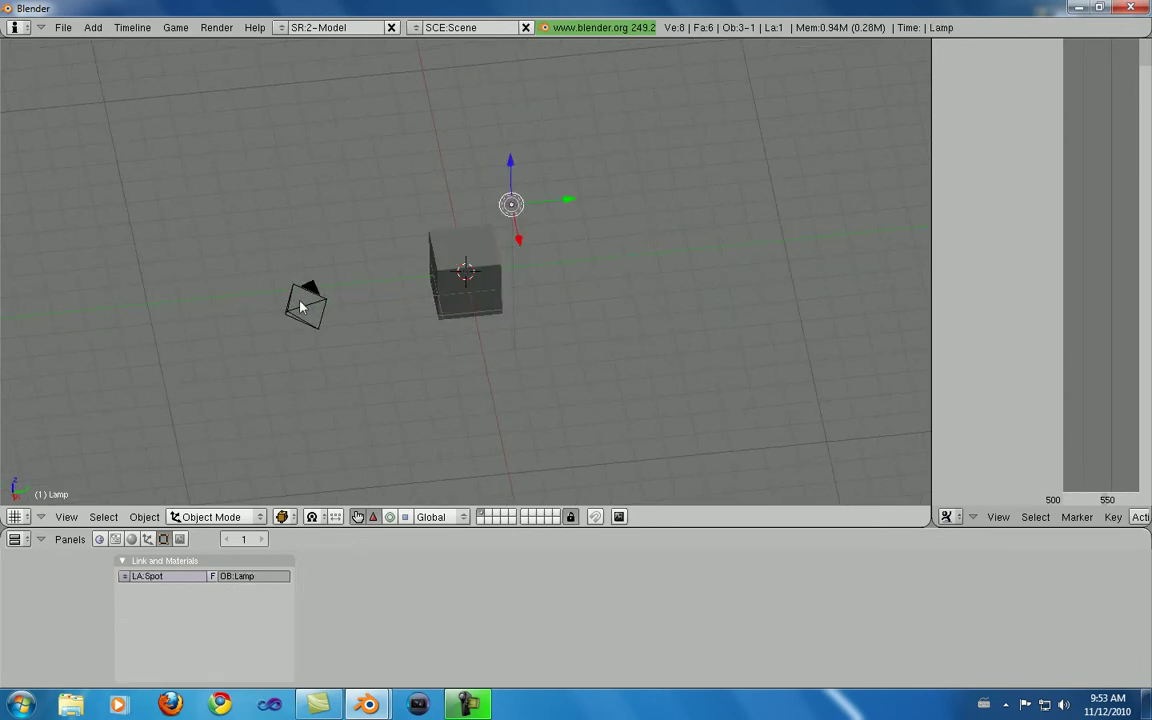
pyautogui.rightClick(300, 303)
pyautogui.rightClick(511, 204)
pyautogui.rightClick(302, 314)
pyautogui.moveTo(398, 316); pyautogui.dragTo(406, 291, button='middle')
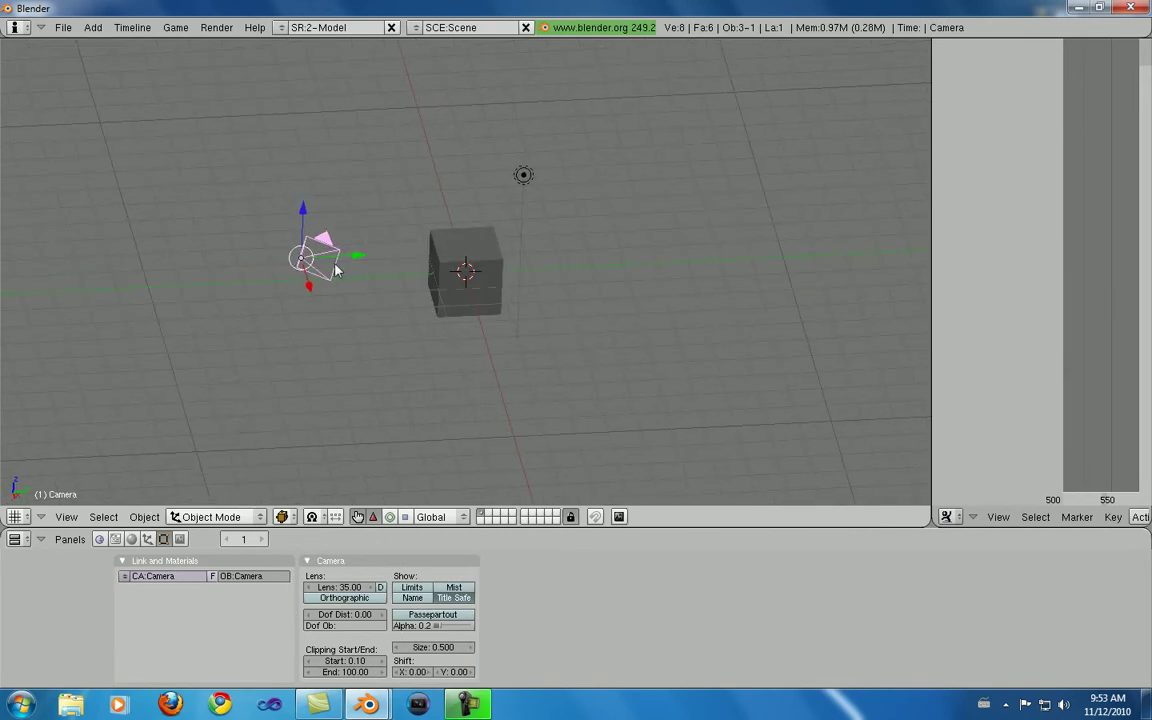
pyautogui.press('KP_Decimal')
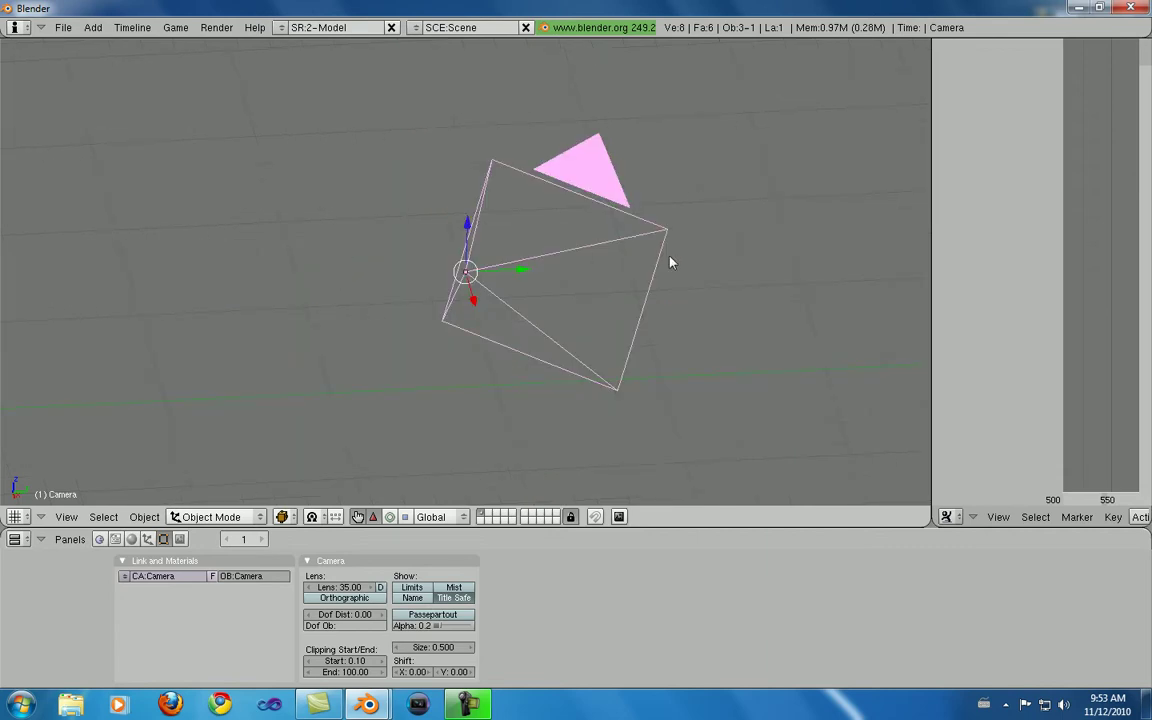
pyautogui.moveTo(545, 252); pyautogui.dragTo(550, 347, button='middle')
pyautogui.moveTo(466, 252)
pyautogui.mouseDown(button='middle')
pyautogui.moveTo(522, 247)
pyautogui.moveTo(480, 263)
pyautogui.mouseUp(button='middle')
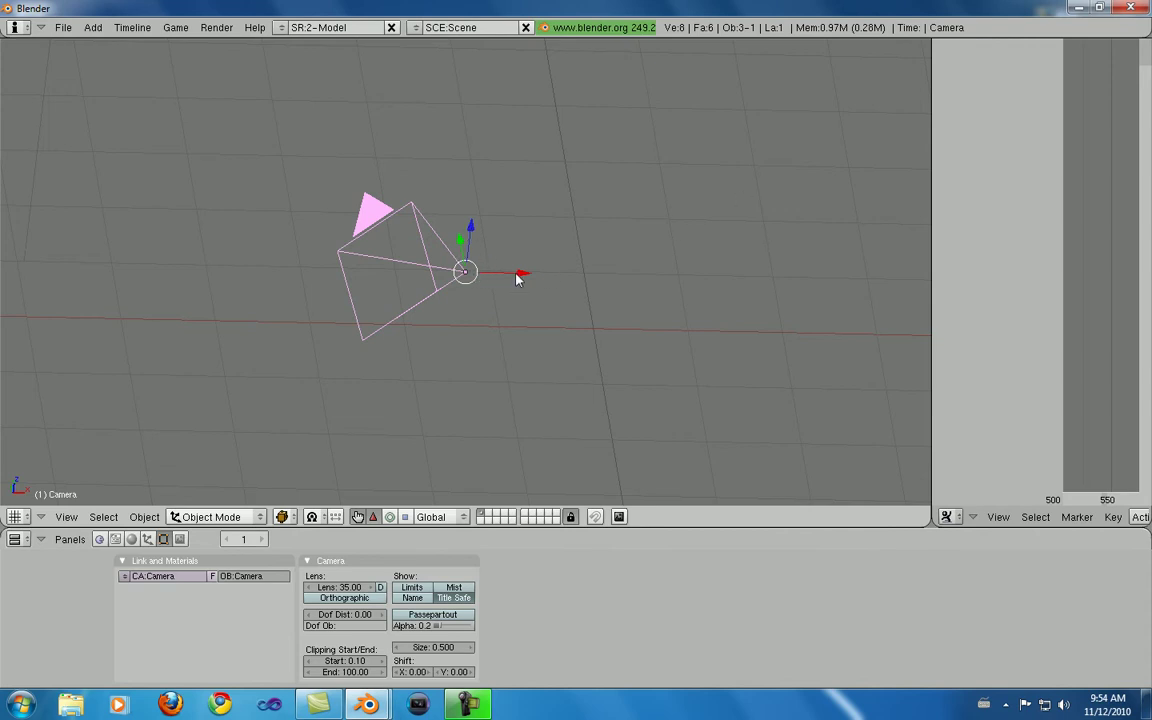
# Try moving the camera along the X axis away from the cube, and undo the move.
pyautogui.moveTo(522, 277); pyautogui.dragTo(735, 263)
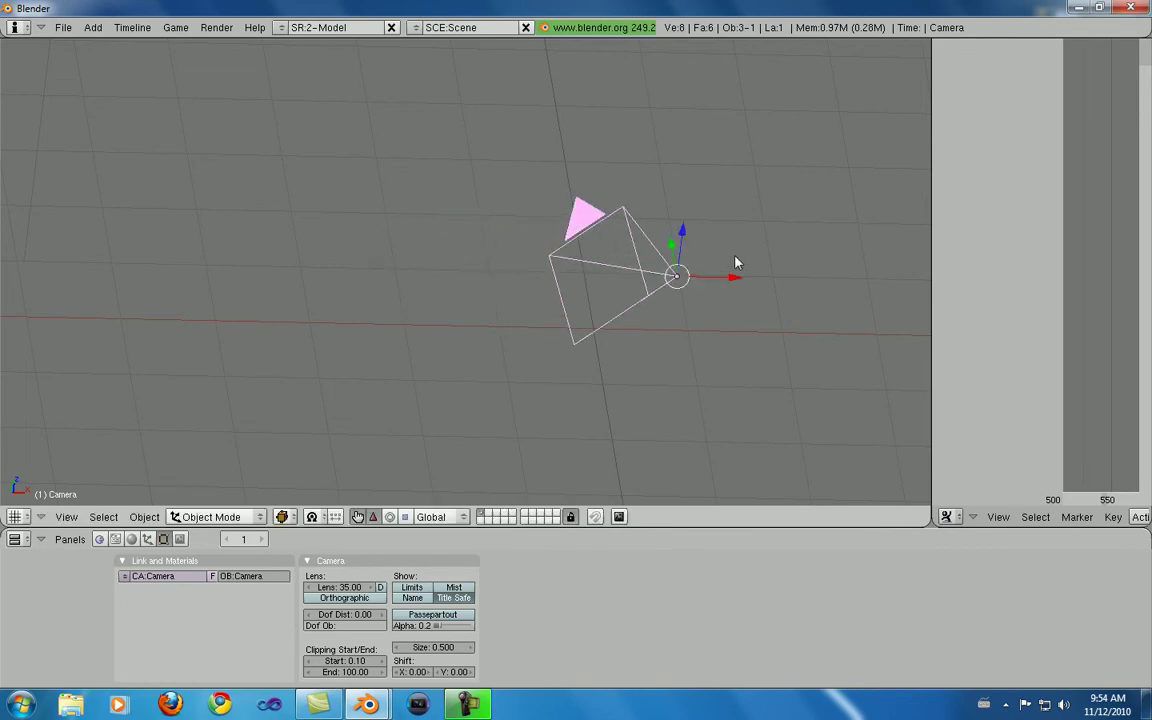
pyautogui.press('KP_Decimal')
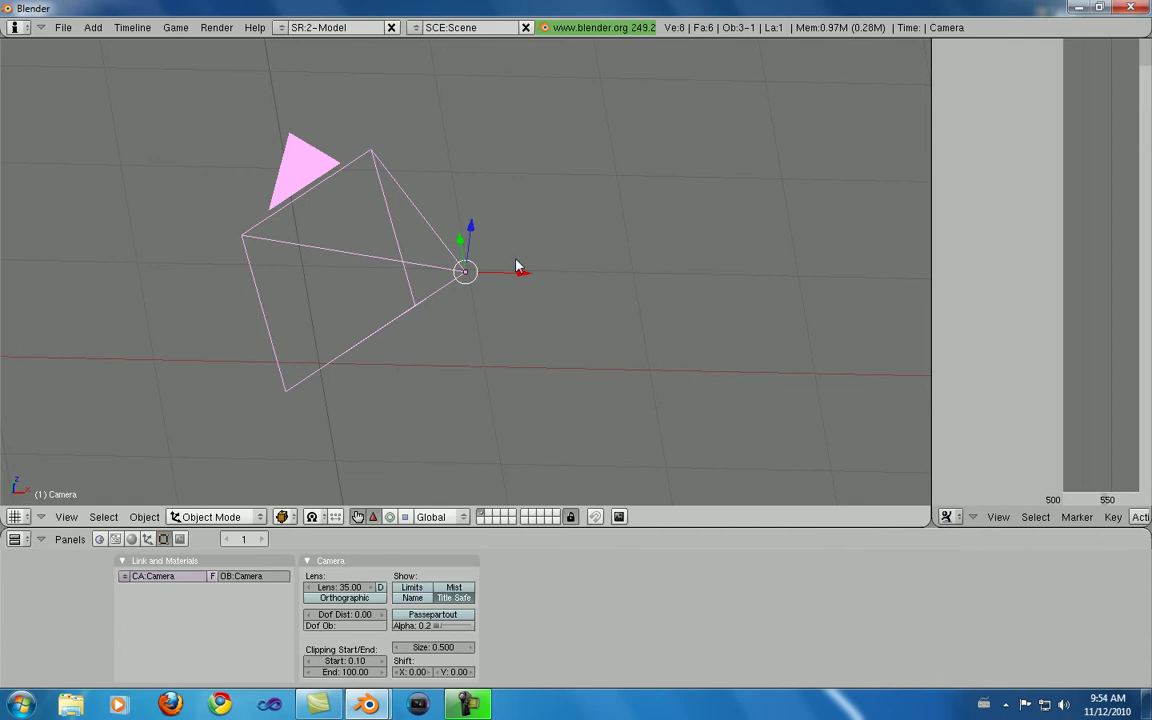
pyautogui.hotkey('ctrl', 'shift', 'z')
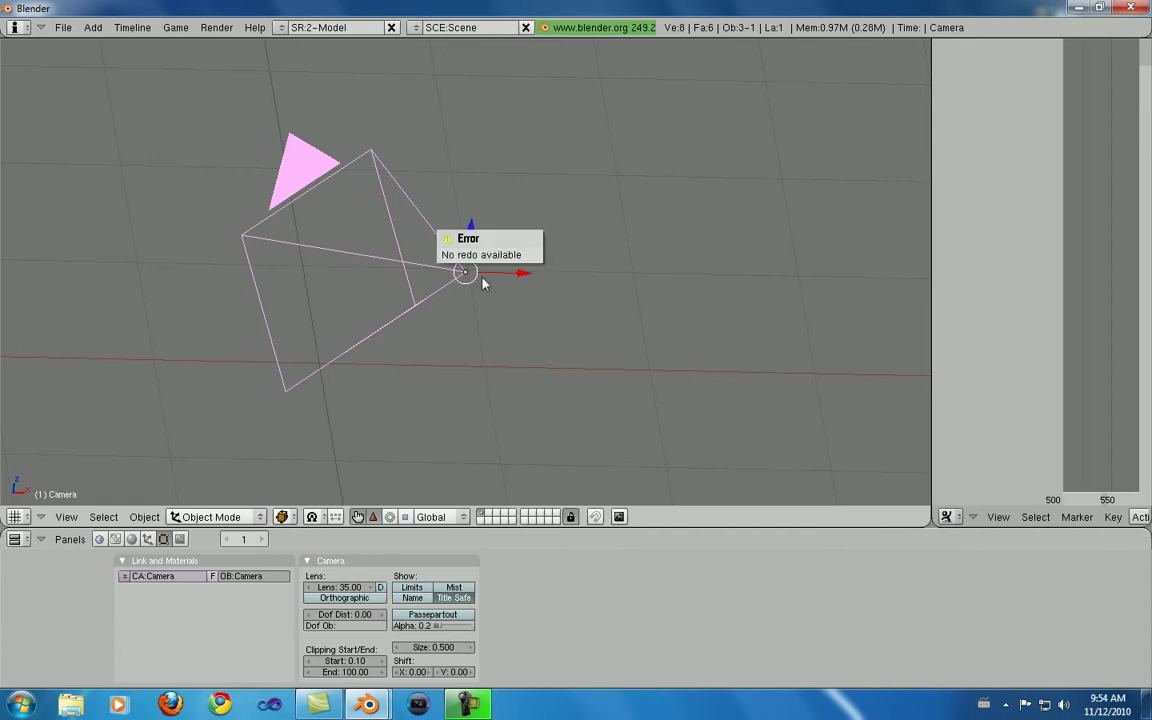
pyautogui.click(460, 306)
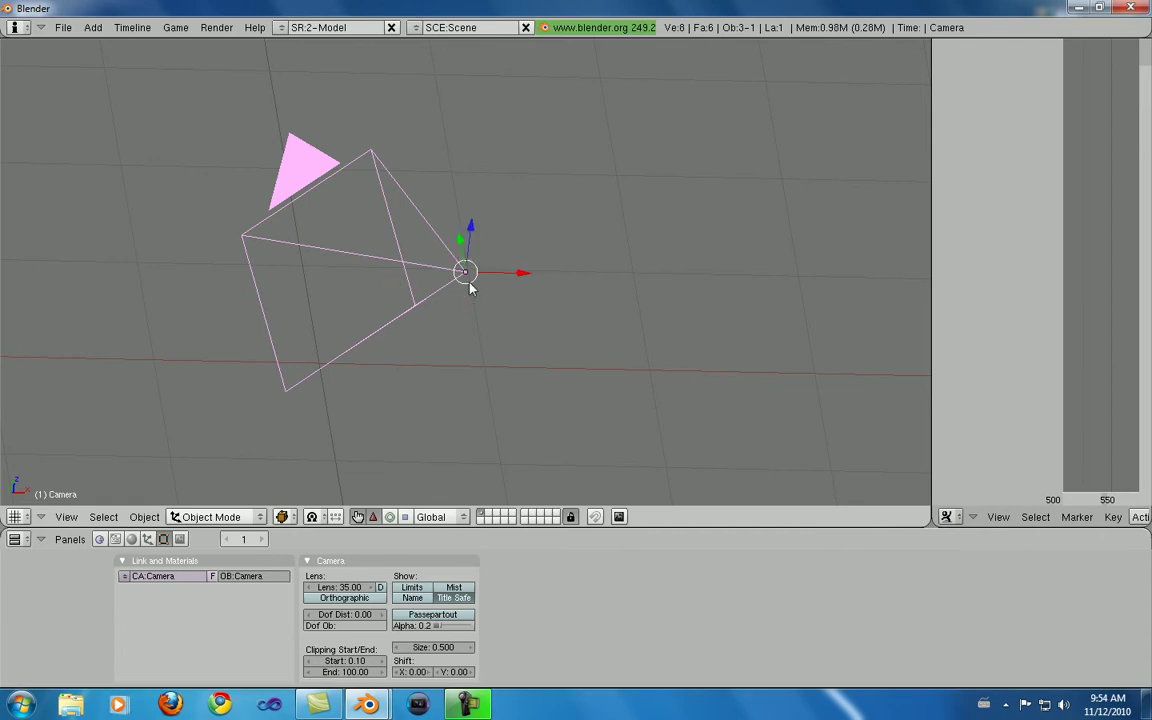
pyautogui.hotkey('ctrl', 'z')
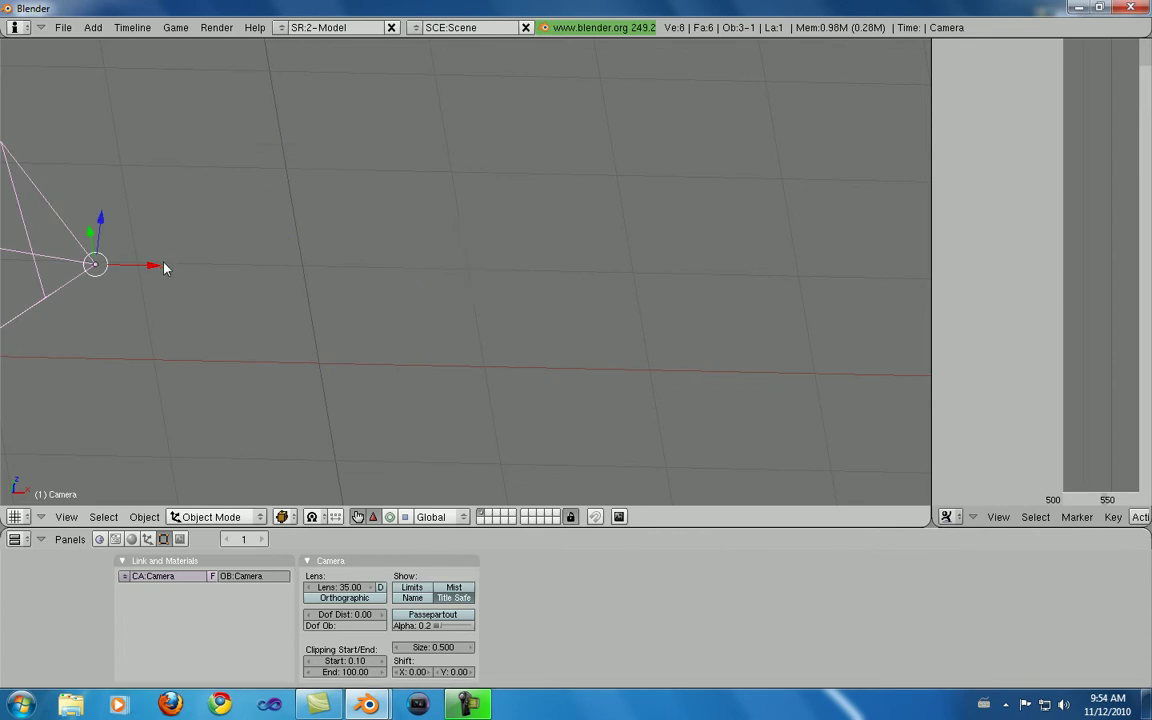
# Try moving the camera freely about 2.7 units away from the cube, and cancel the move.
pyautogui.press('KP_Decimal')
pyautogui.scroll(-4, 441, 282)
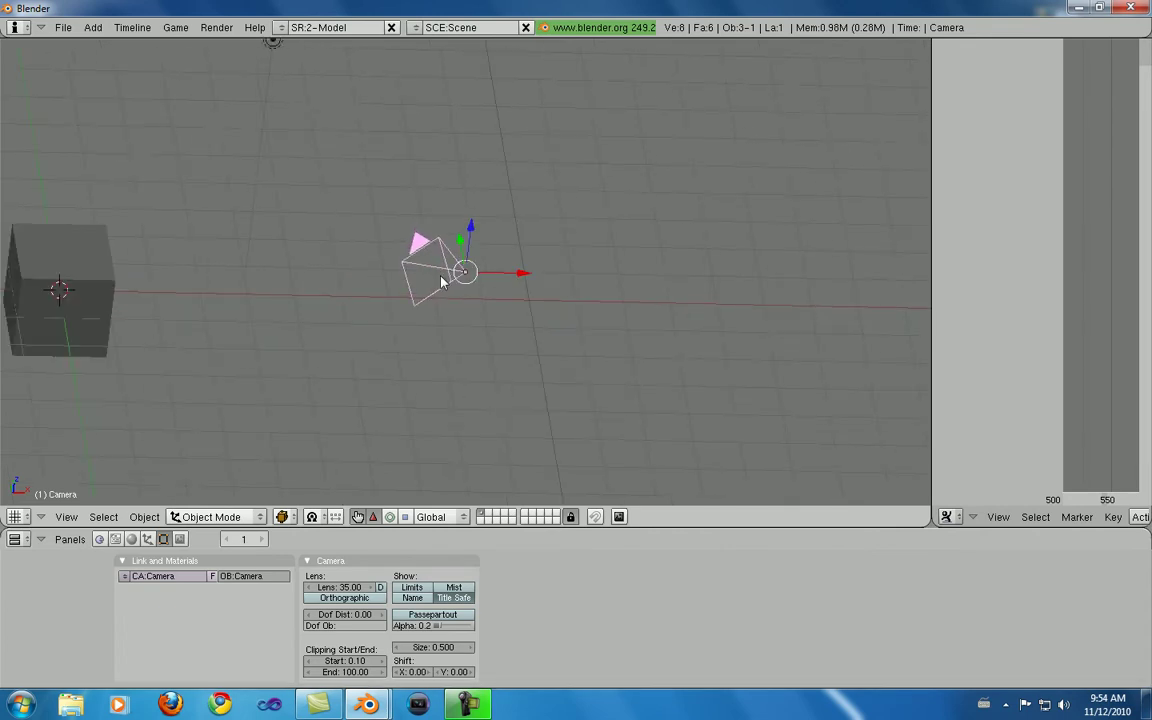
pyautogui.moveTo(441, 282)
pyautogui.mouseDown(button='middle')
pyautogui.moveTo(488, 285)
pyautogui.moveTo(452, 288)
pyautogui.mouseUp(button='middle')
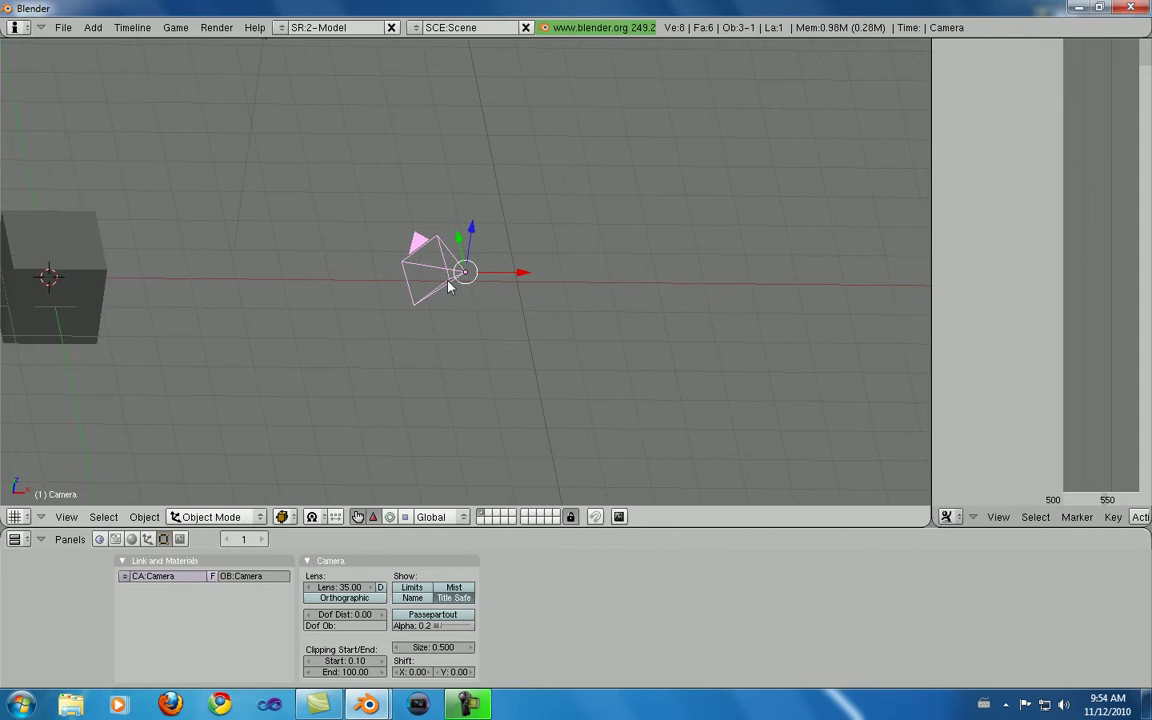
pyautogui.moveTo(470, 234)
pyautogui.mouseDown()
pyautogui.moveTo(470, 203)
pyautogui.moveTo(468, 229)
pyautogui.mouseUp()
pyautogui.moveTo(463, 270); pyautogui.dragTo(591, 281)
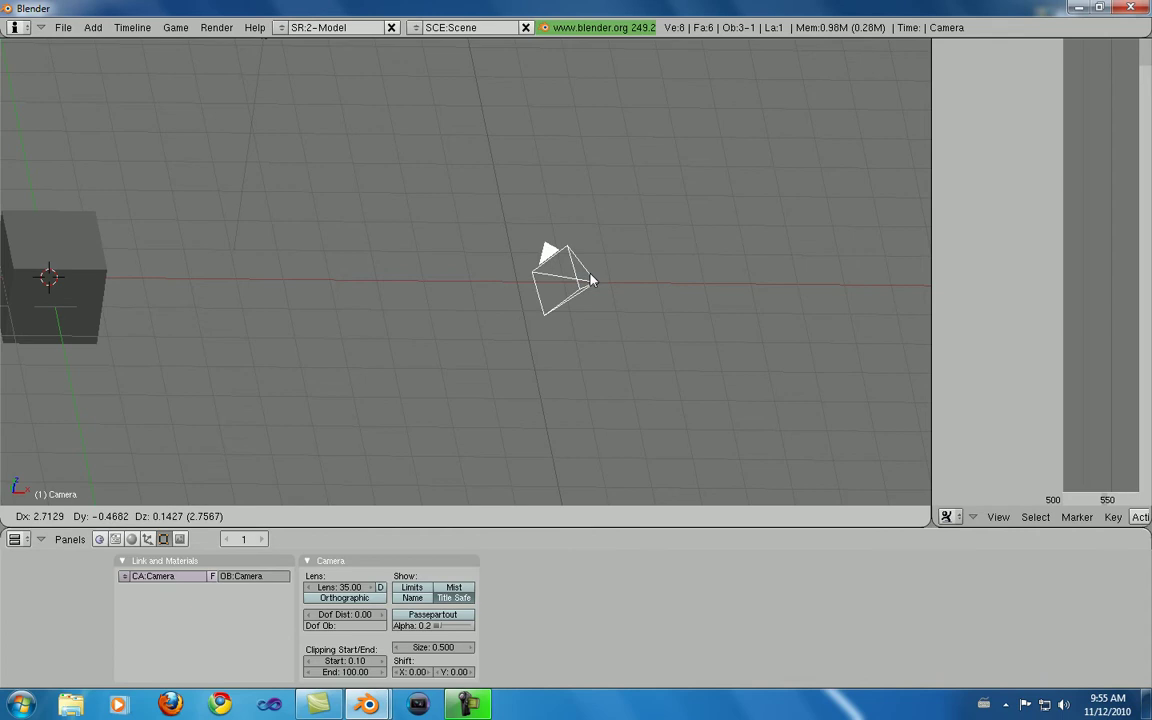
pyautogui.moveTo(591, 281); pyautogui.dragTo(589, 287)
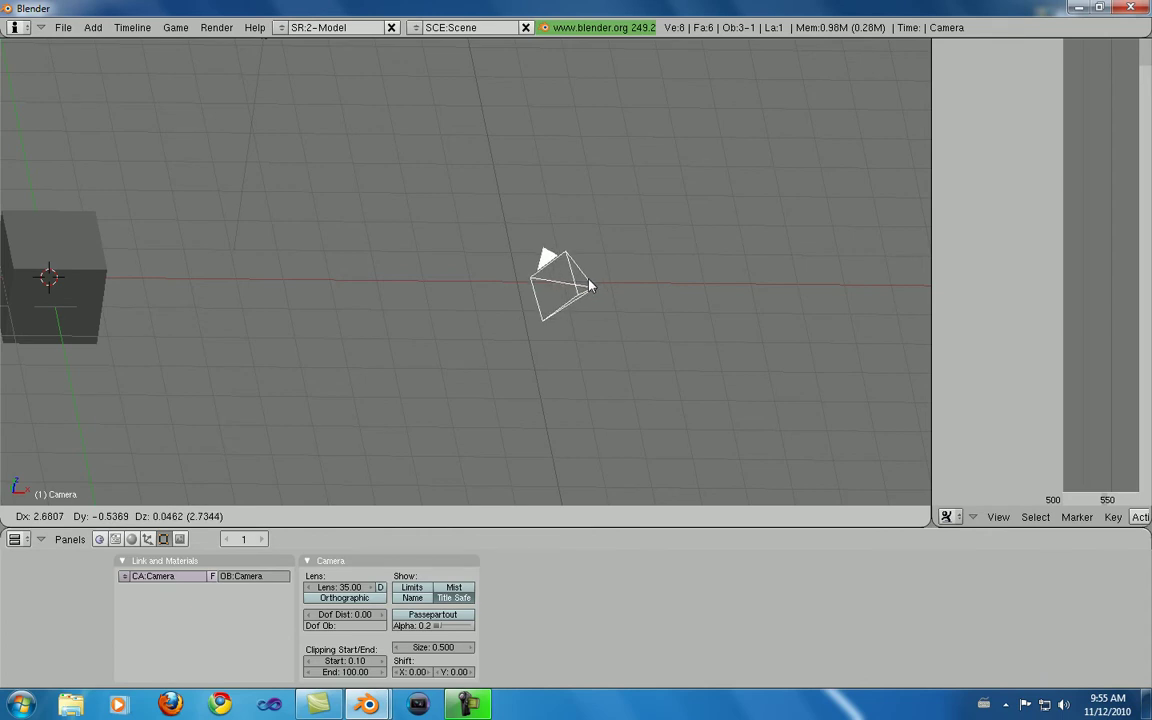
pyautogui.press('Escape')
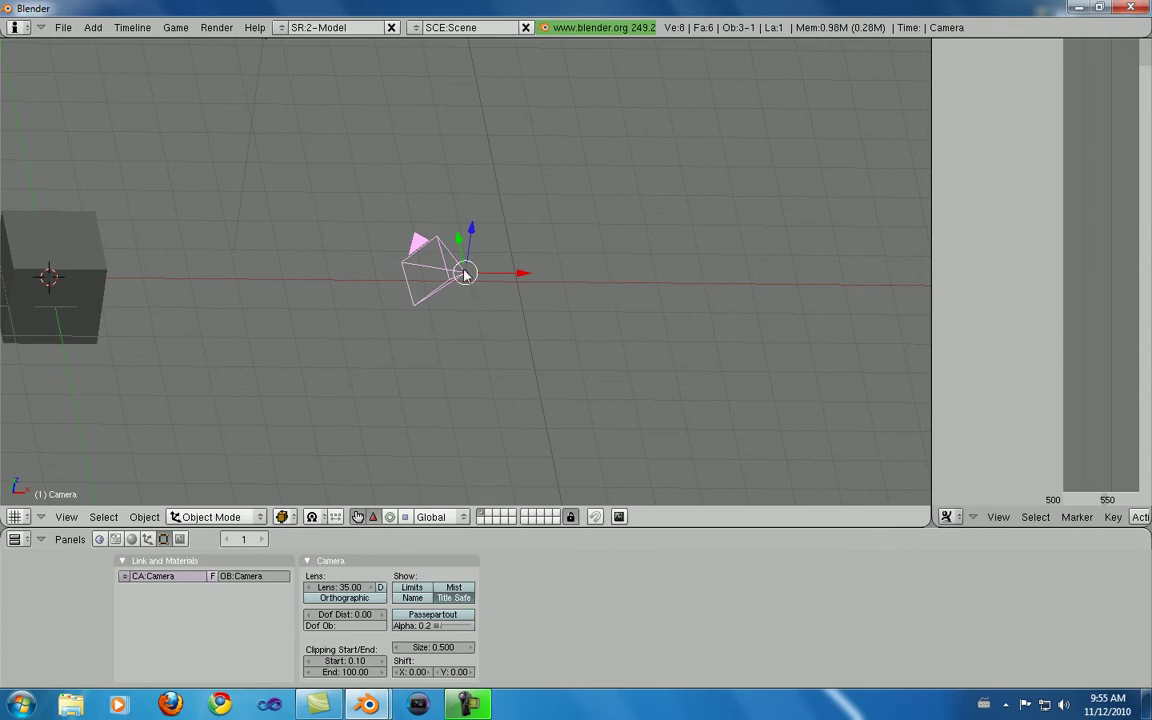
# Move the camera freely closer to the cube and rotate it in the current view.
pyautogui.moveTo(465, 275); pyautogui.dragTo(295, 278)
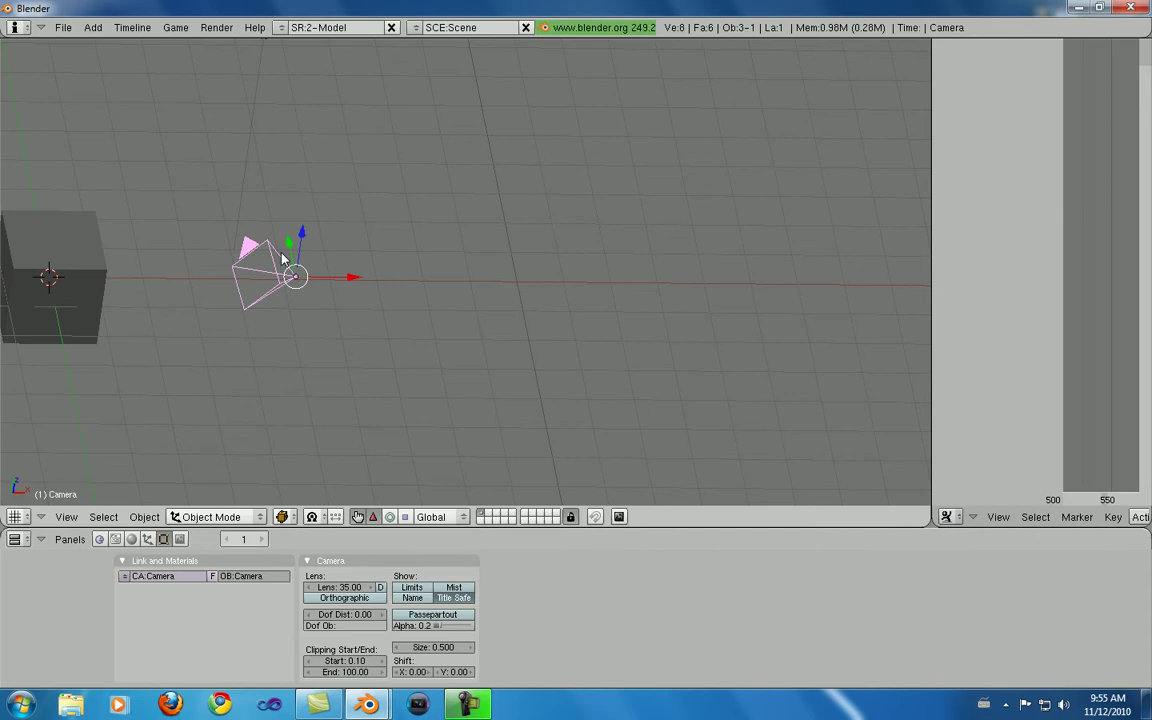
pyautogui.press('r')
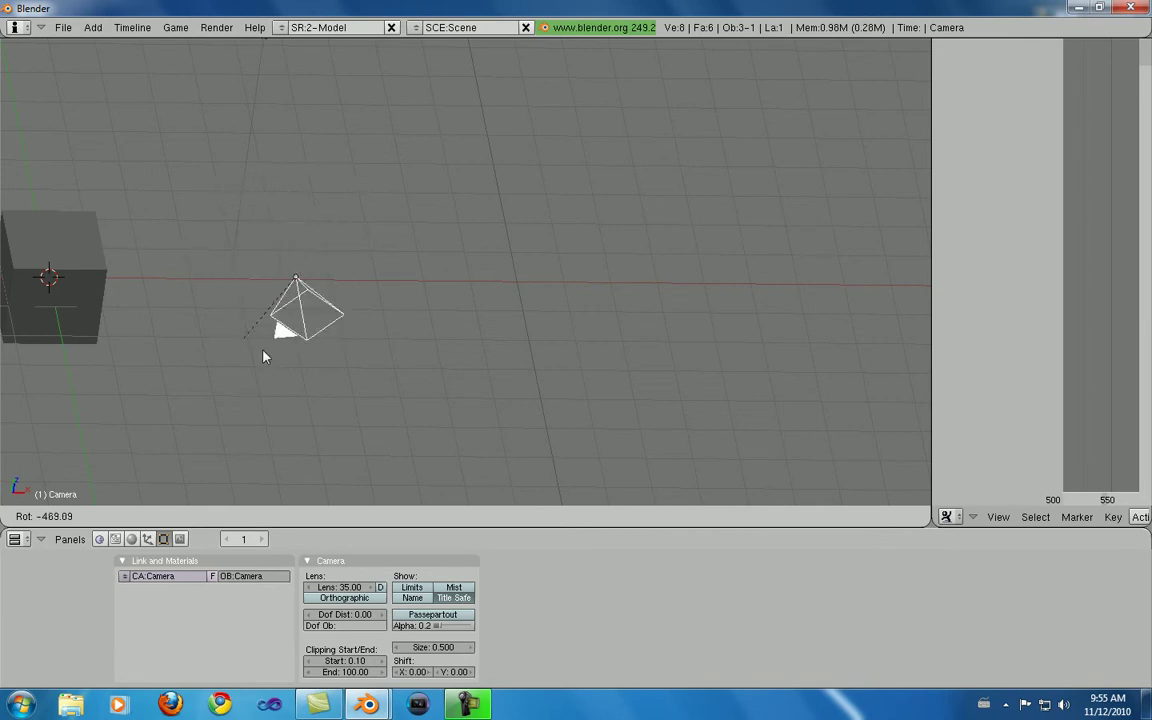
pyautogui.click(226, 254)
# Rotate the selected camera about 187 degrees in a side-on view so it faces the opposite way.
pyautogui.moveTo(258, 255); pyautogui.dragTo(445, 239, button='middle')
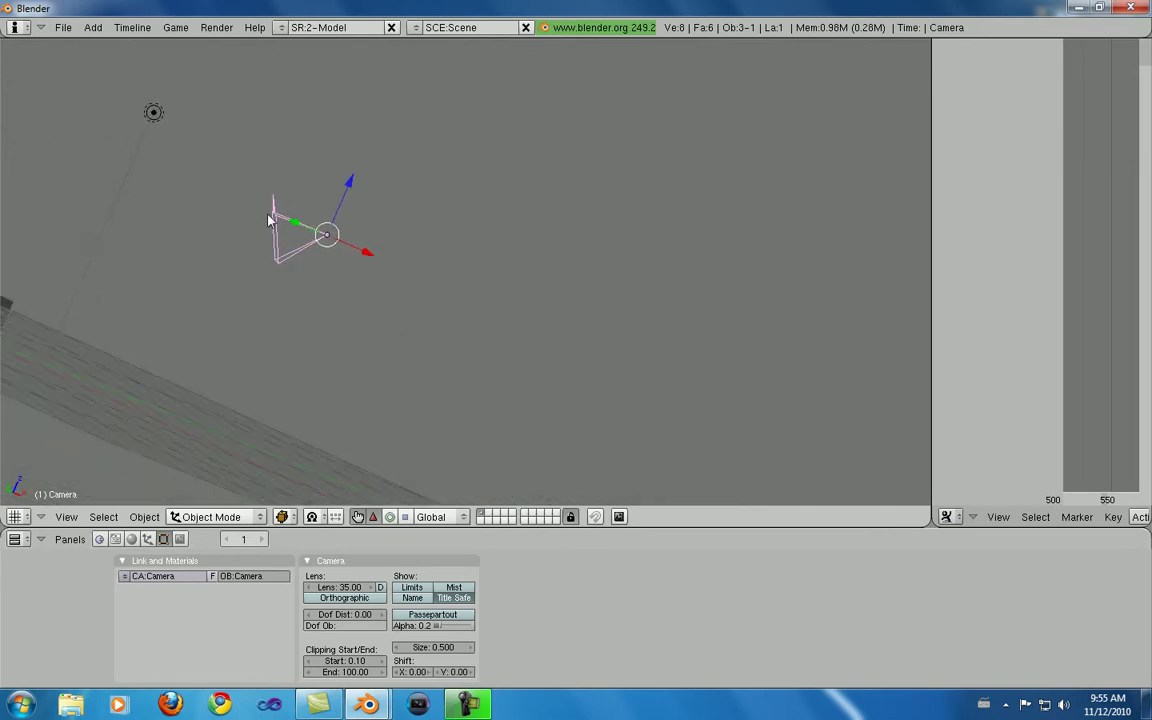
pyautogui.press('g')
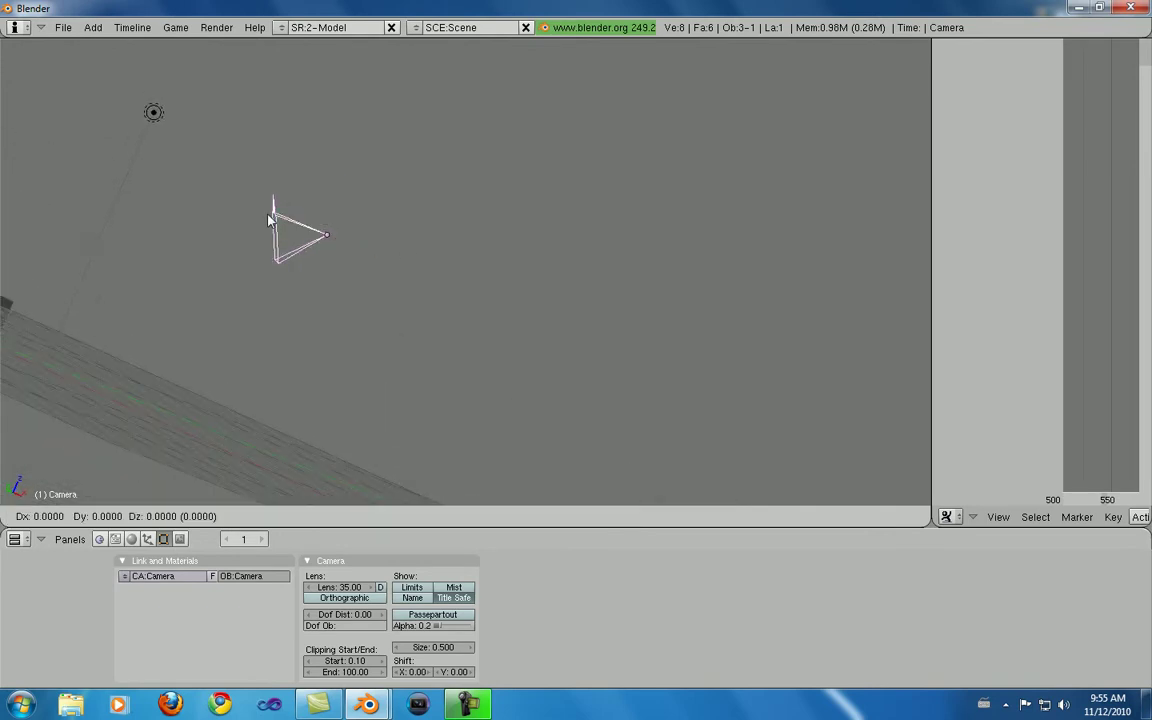
pyautogui.press('Escape')
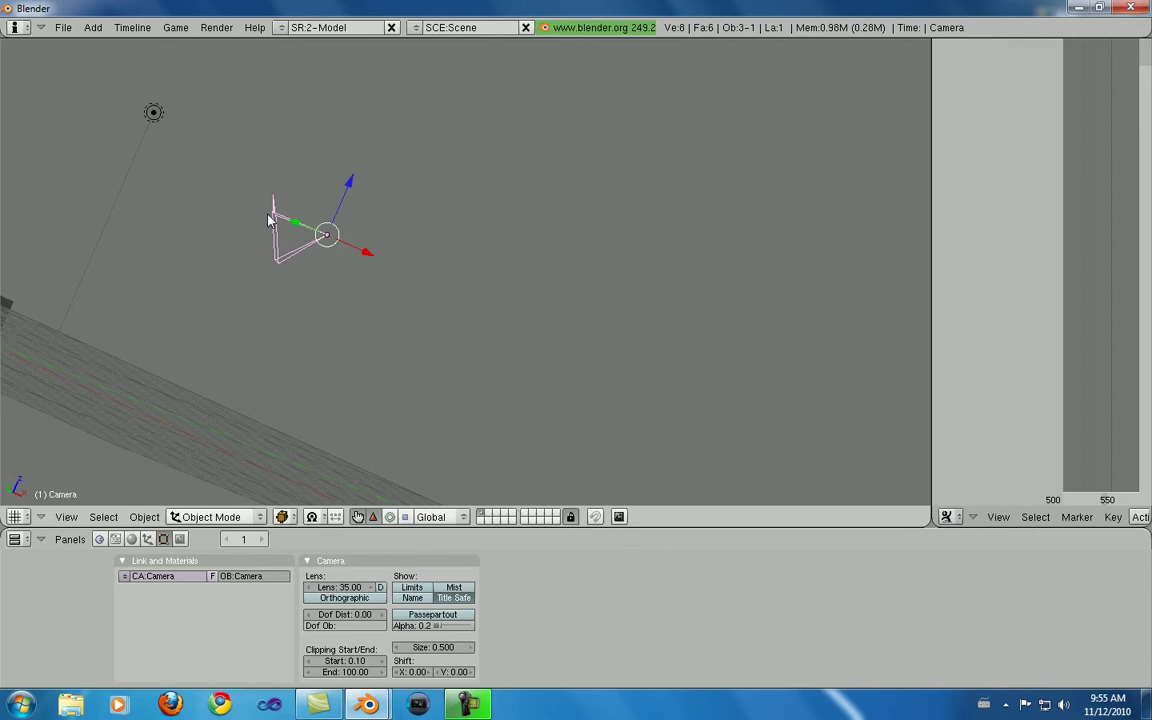
pyautogui.press('r')
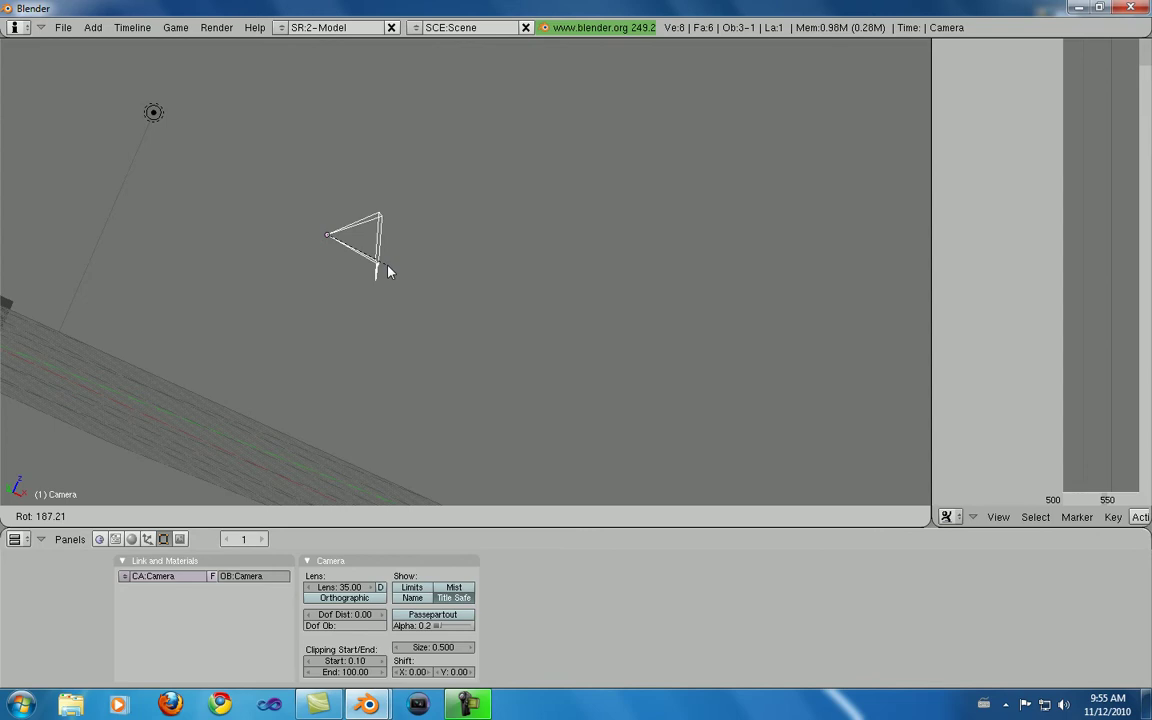
pyautogui.click(389, 271)
pyautogui.moveTo(466, 258); pyautogui.dragTo(224, 285, button='middle')
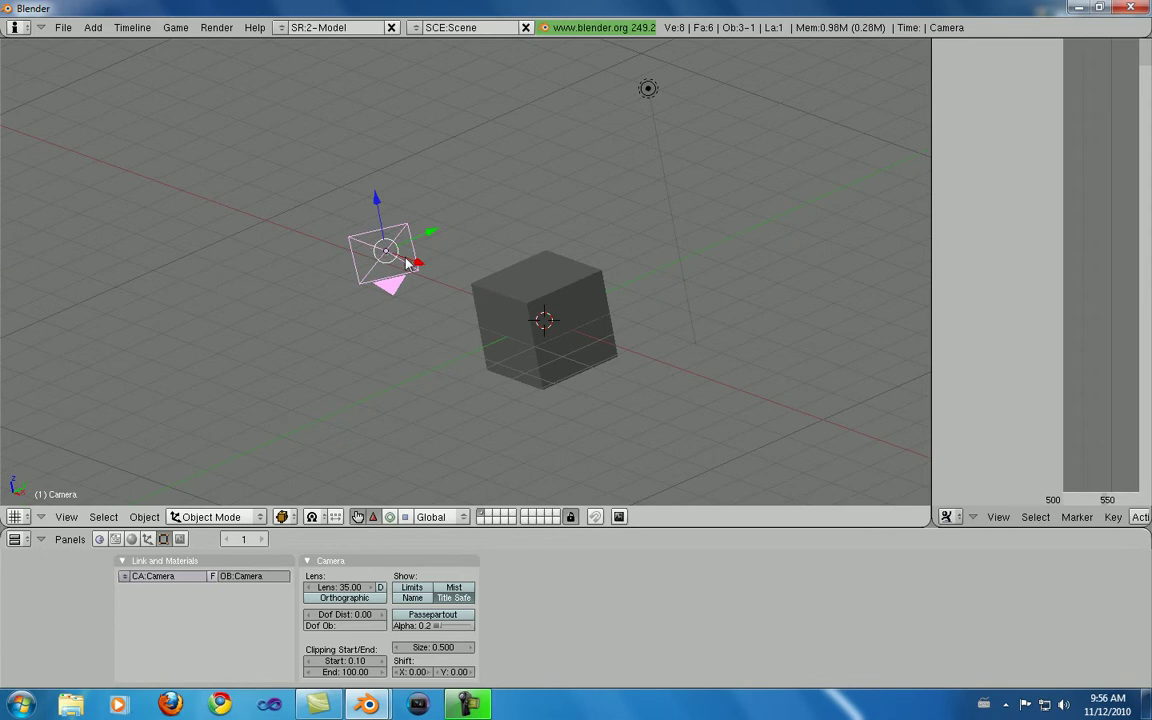
# Try moving the camera freely and rotating it in the current view, cancelling both changes.
pyautogui.press('g')
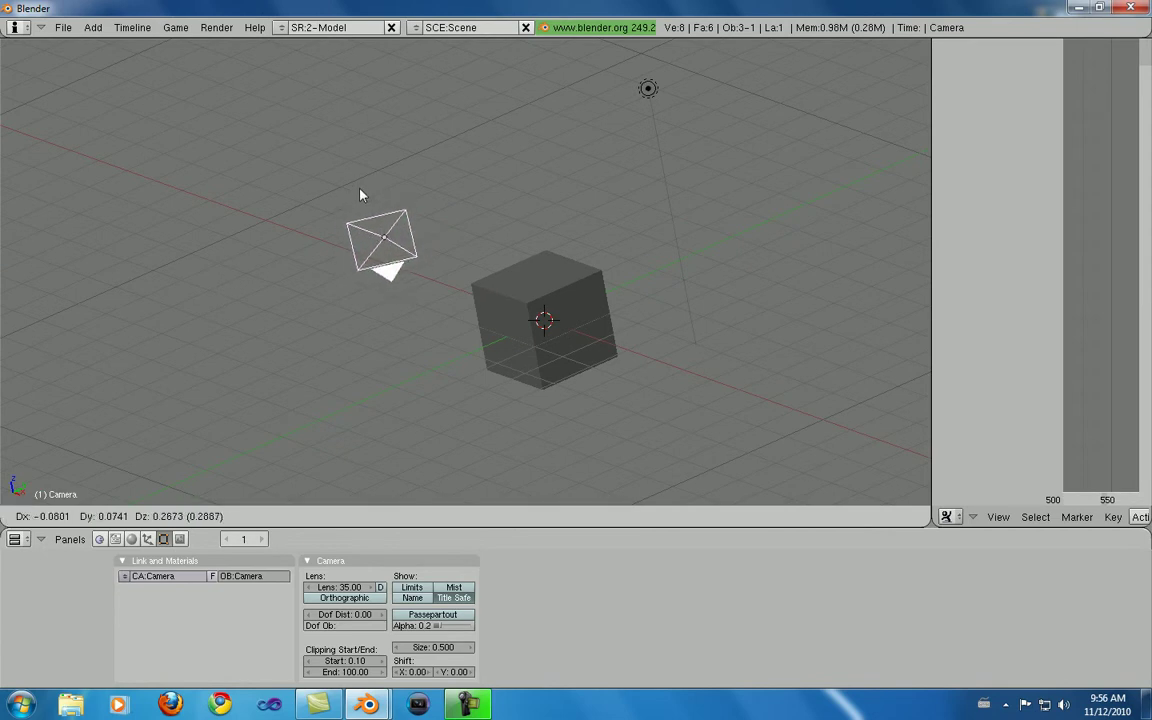
pyautogui.click(366, 212)
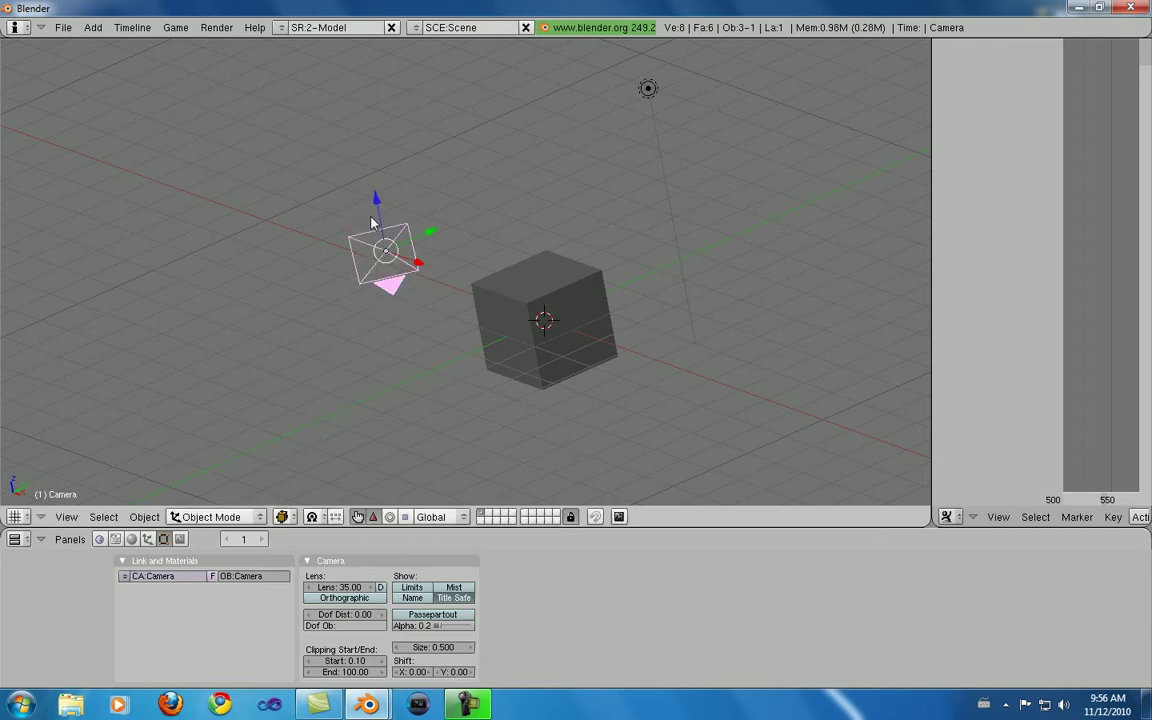
pyautogui.press('r')
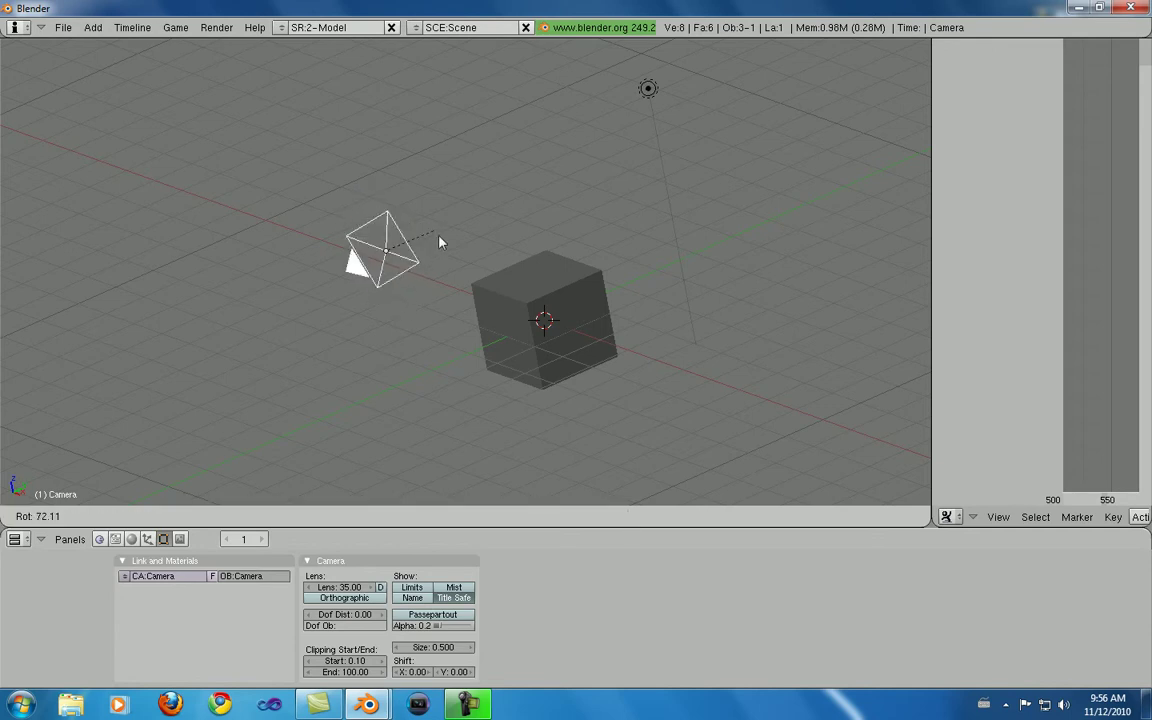
pyautogui.press('Escape')
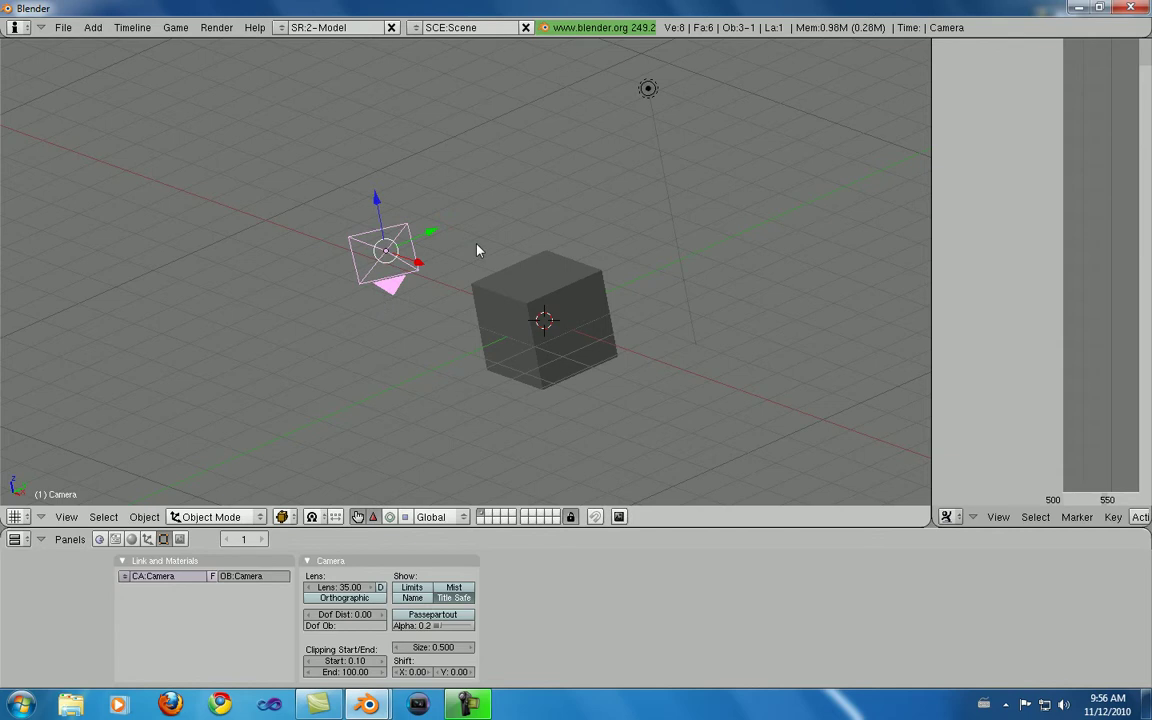
# Rotate the camera upright in the current view and inspect its orientation from several sides.
pyautogui.press('r')
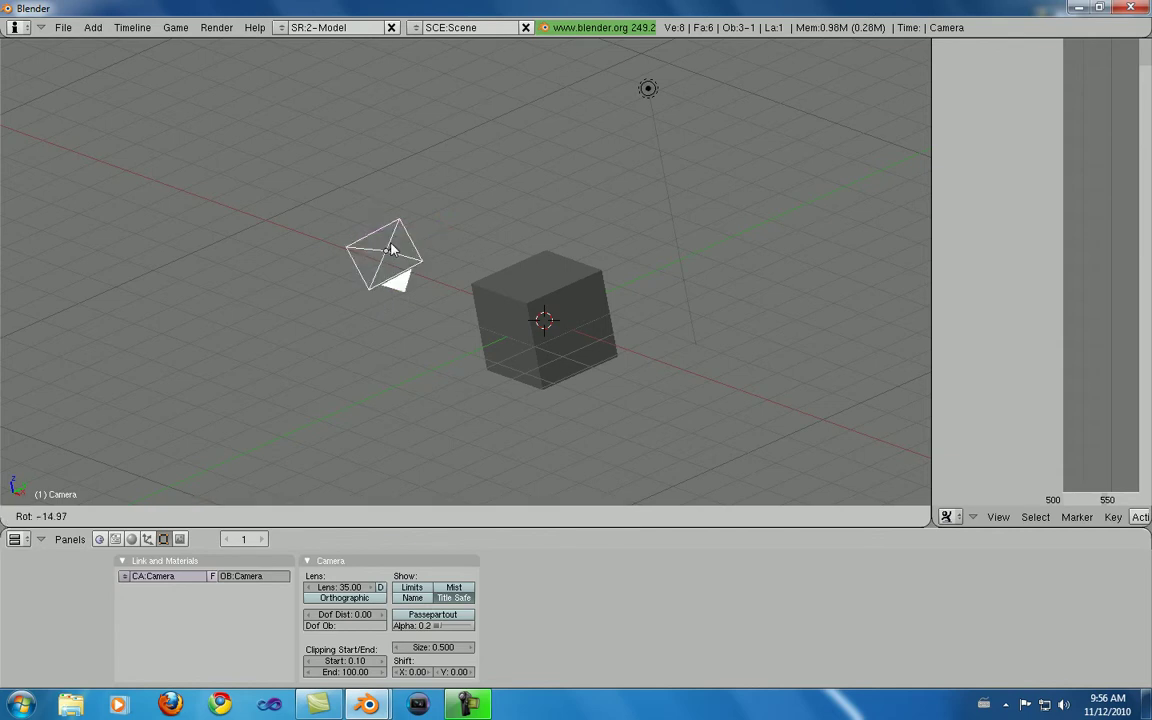
pyautogui.click(320, 251)
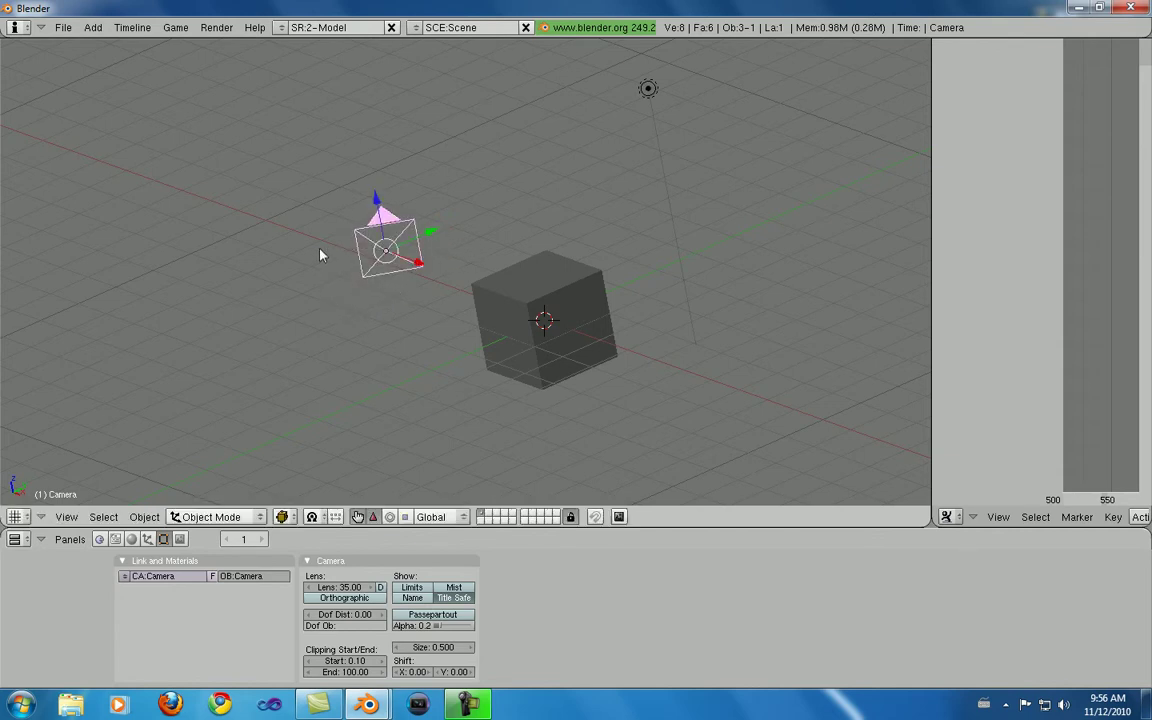
pyautogui.moveTo(573, 210); pyautogui.dragTo(339, 275, button='middle')
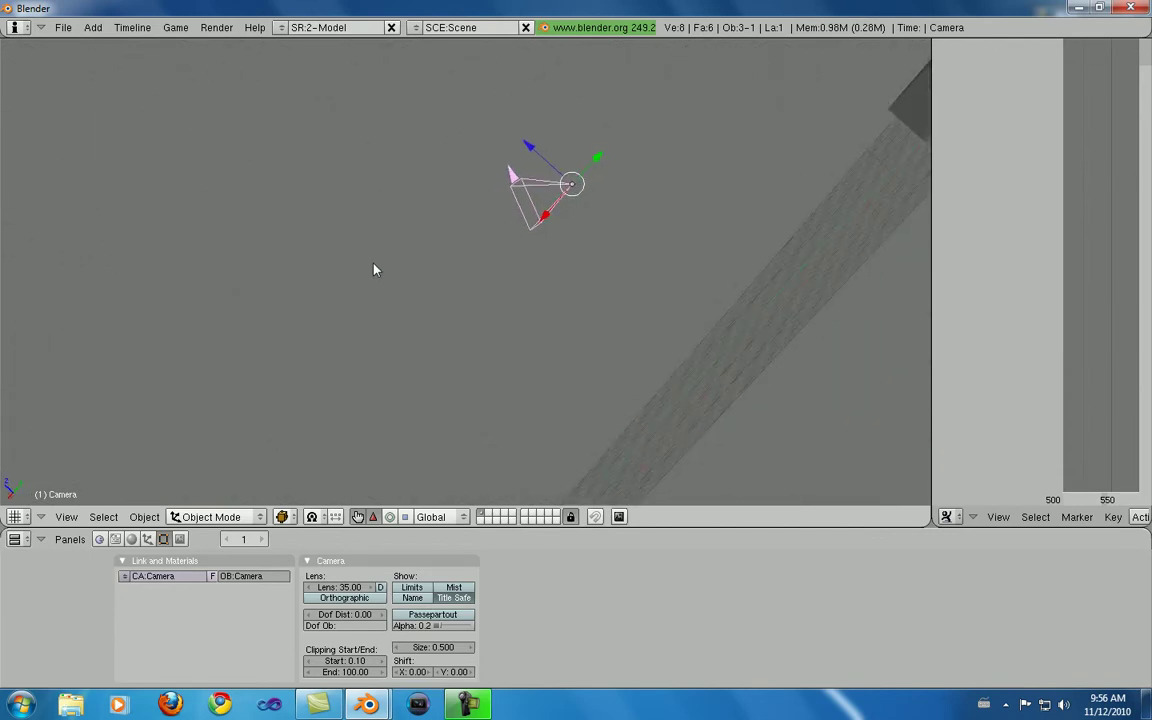
pyautogui.moveTo(617, 193); pyautogui.dragTo(630, 257, button='middle')
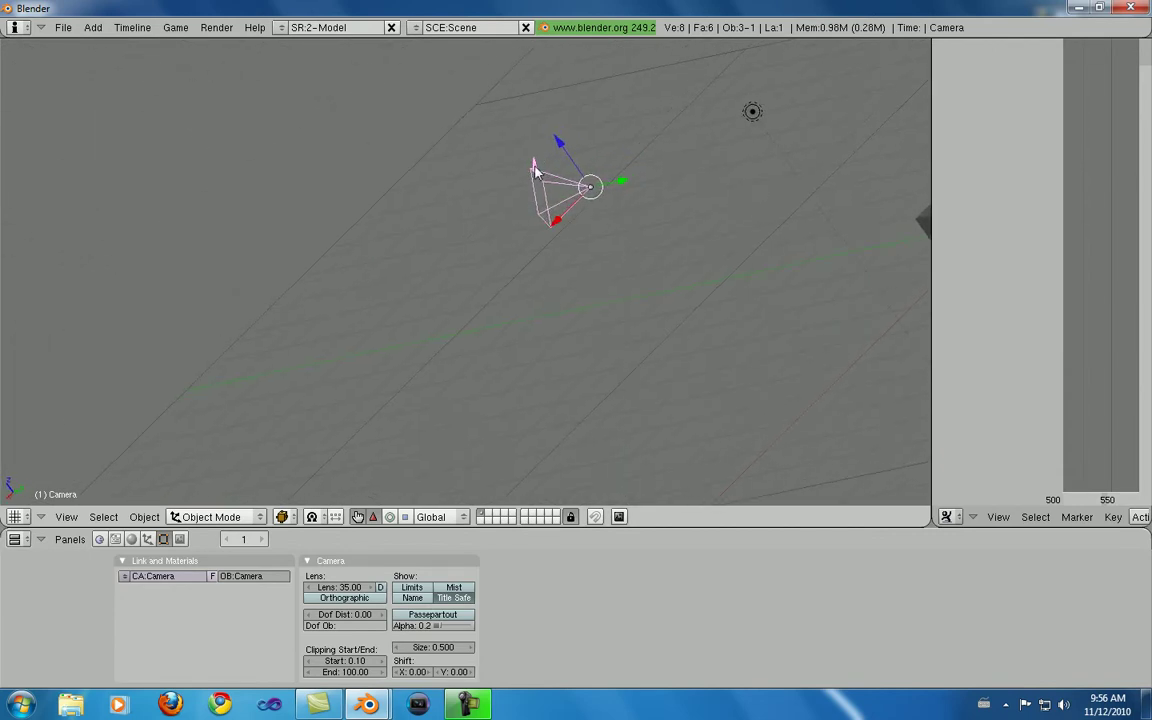
pyautogui.moveTo(608, 196); pyautogui.dragTo(406, 231, button='middle')
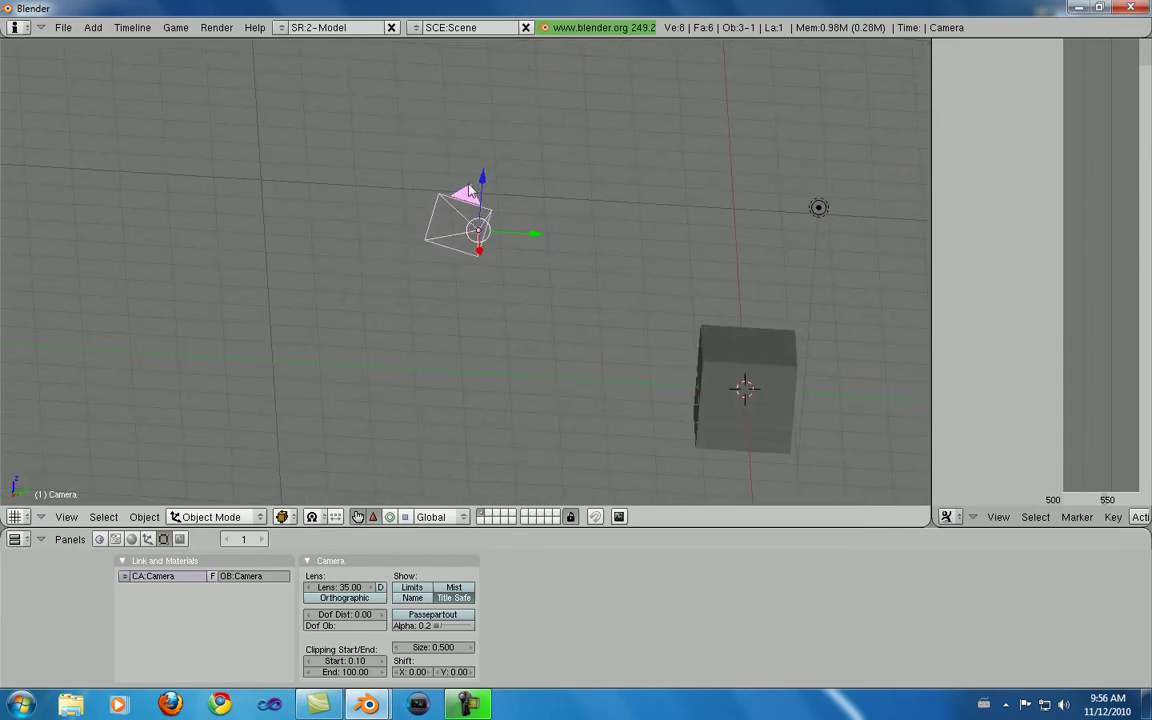
pyautogui.moveTo(588, 210); pyautogui.dragTo(681, 249, button='middle')
pyautogui.moveTo(239, 159); pyautogui.dragTo(288, 239, button='middle')
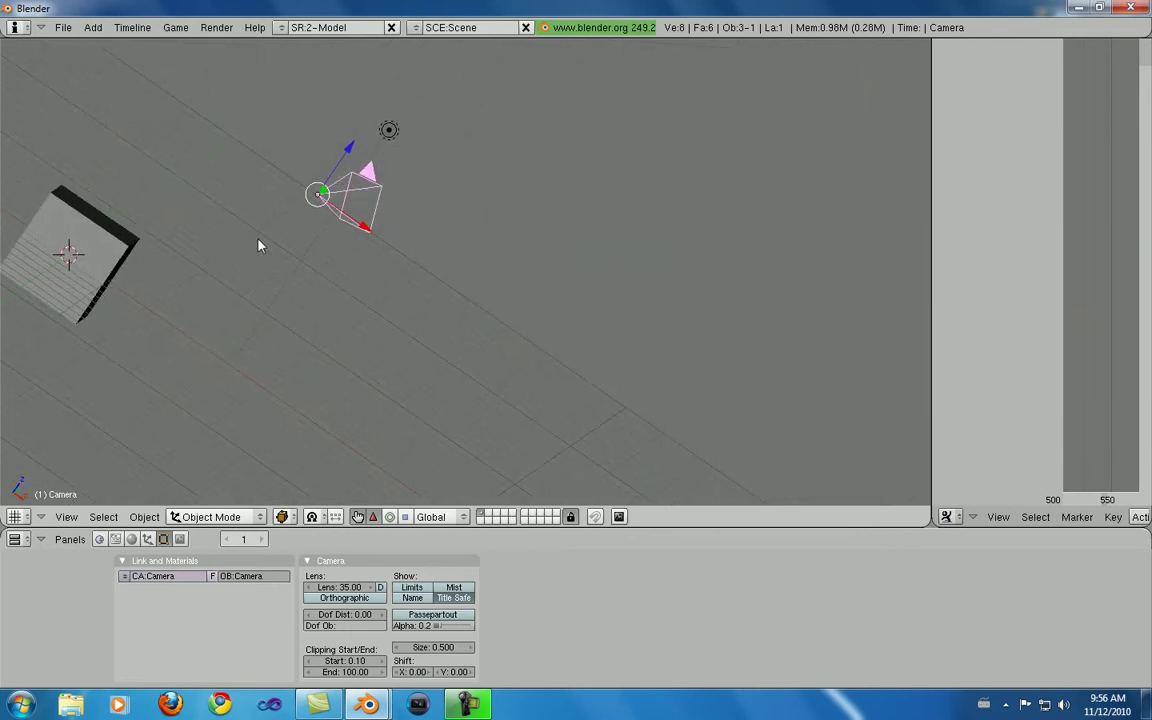
# Select the cube and centre the 3D view on it.
pyautogui.scroll(-4, 258, 245)
pyautogui.rightClick(267, 258)
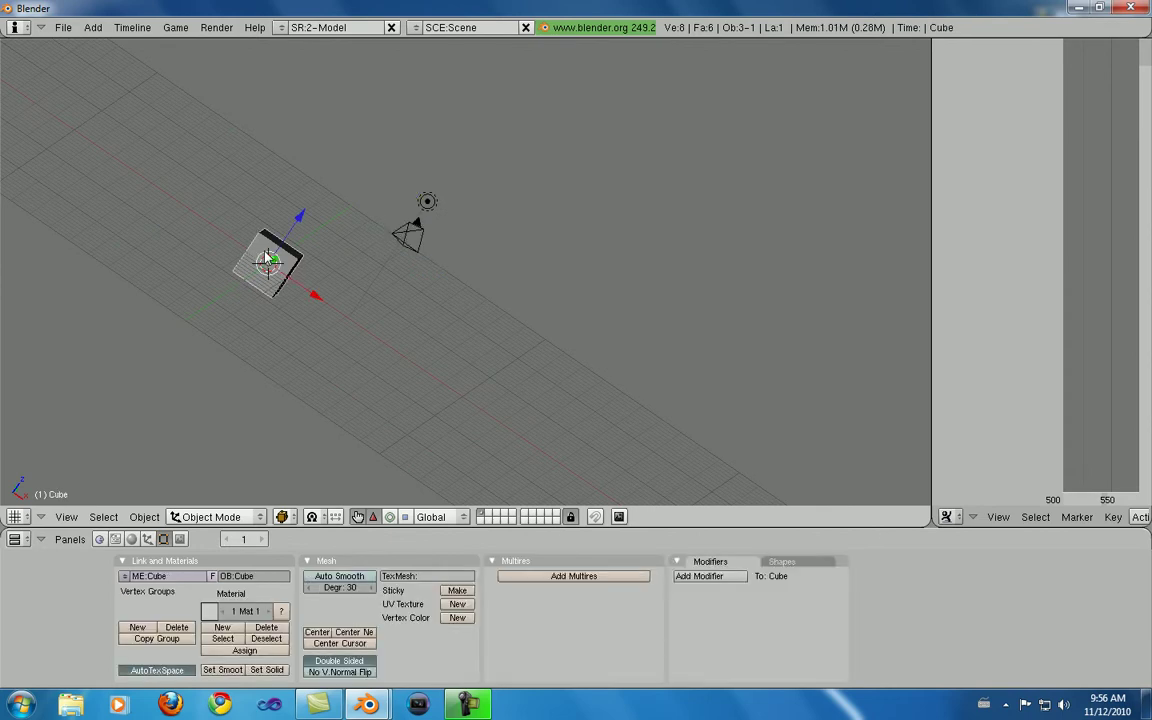
pyautogui.press('KP_Decimal')
pyautogui.scroll(-3, 440, 260)
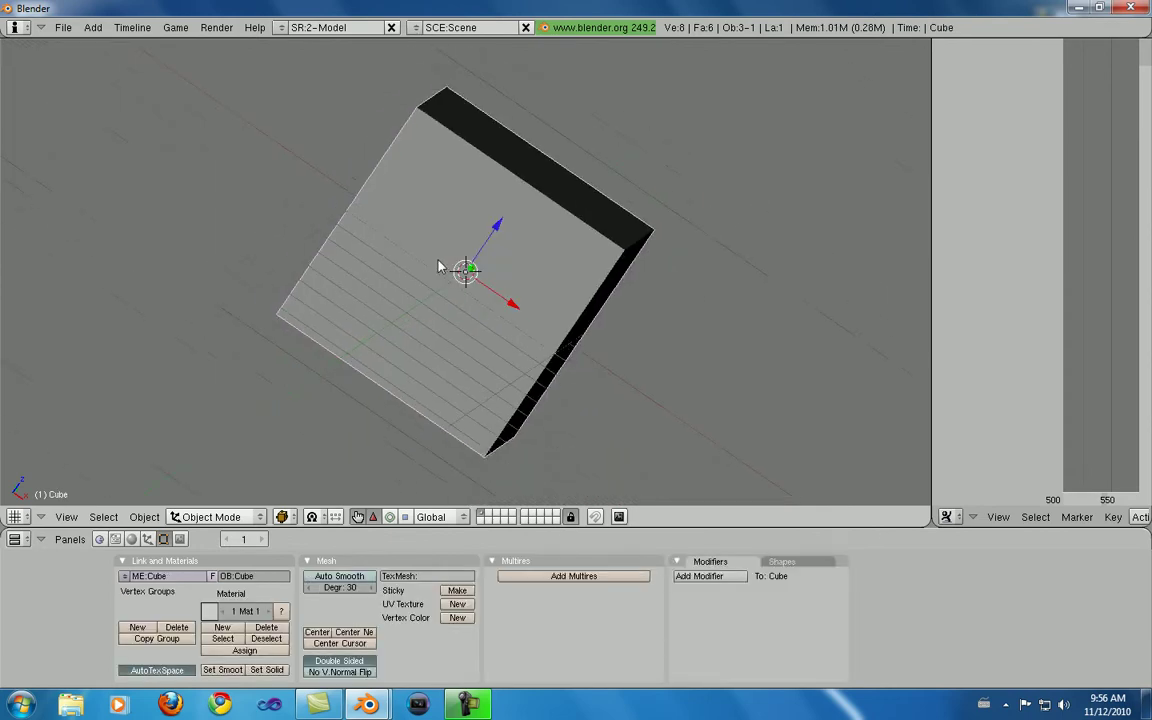
pyautogui.moveTo(500, 255)
pyautogui.mouseDown(button='middle')
pyautogui.moveTo(521, 279)
pyautogui.moveTo(350, 257)
pyautogui.moveTo(506, 237)
pyautogui.moveTo(500, 270)
pyautogui.mouseUp(button='middle')
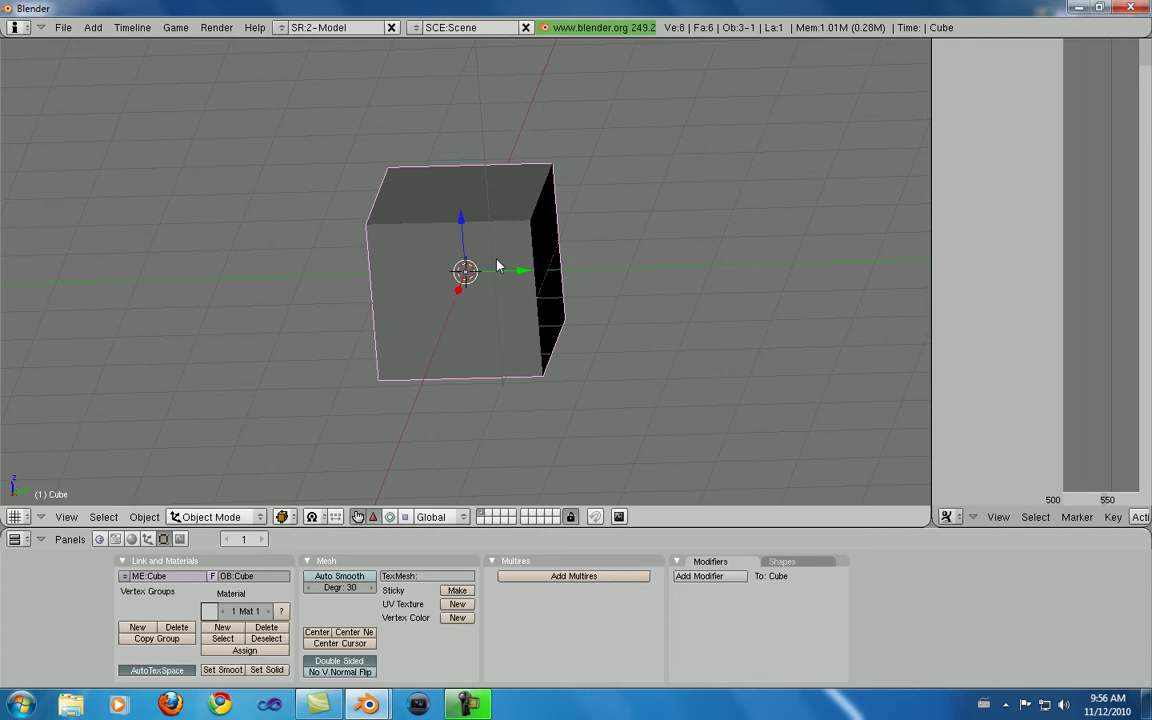
# Scale the cube up uniformly on all three axes.
pyautogui.press('s')
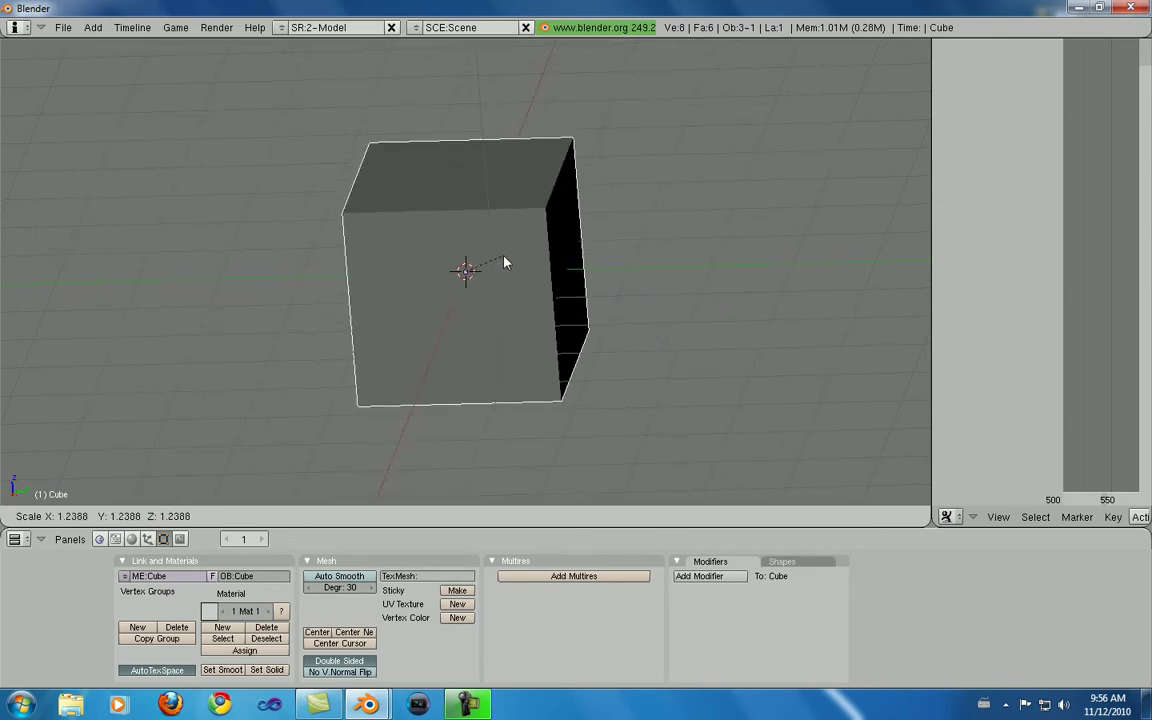
pyautogui.click(451, 317)
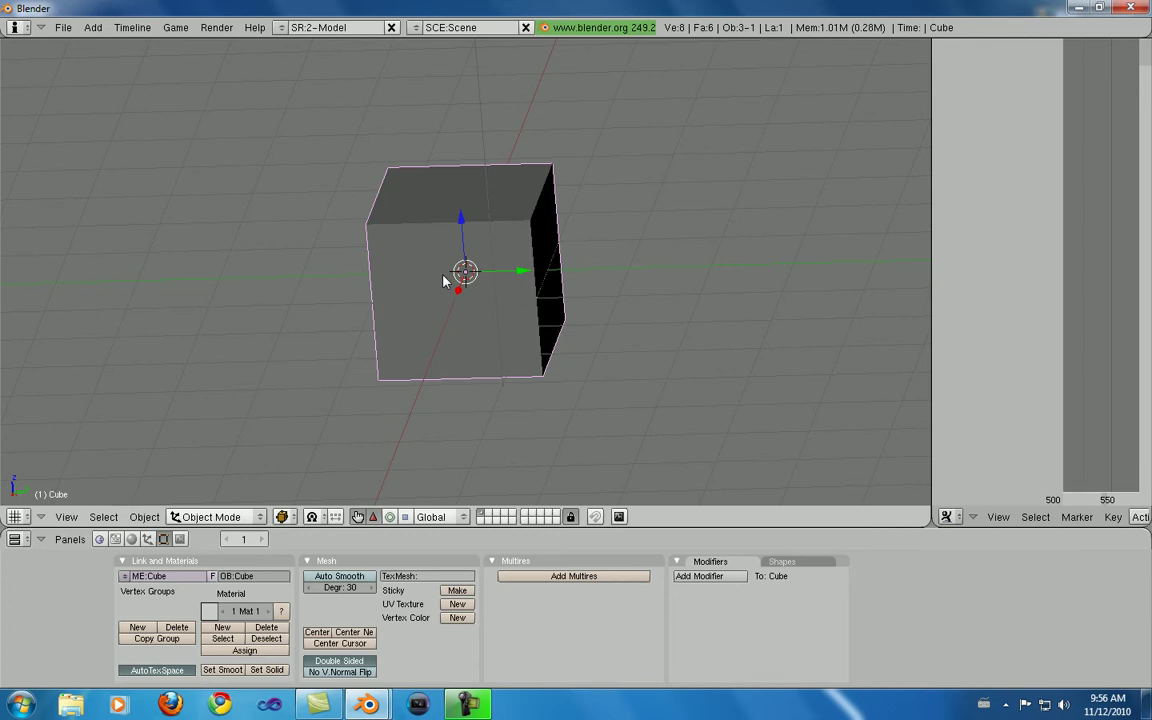
pyautogui.press('s')
pyautogui.click(422, 305)
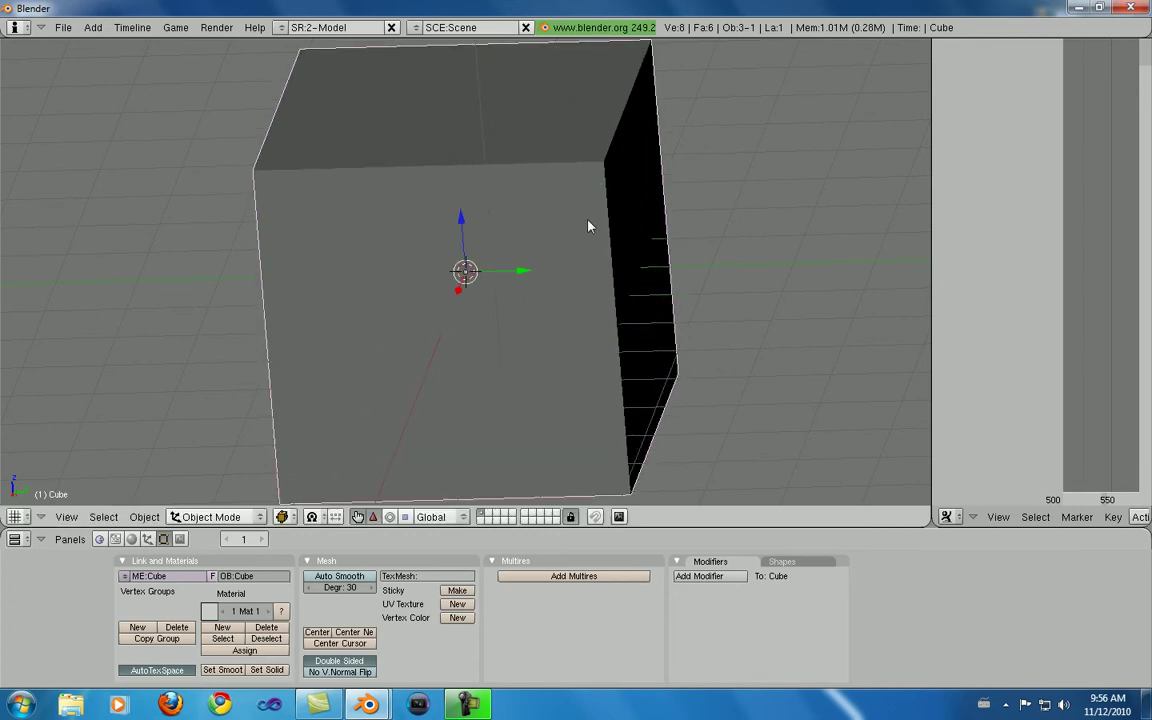
pyautogui.scroll(-3, 584, 229)
pyautogui.moveTo(581, 231); pyautogui.dragTo(562, 256, button='middle')
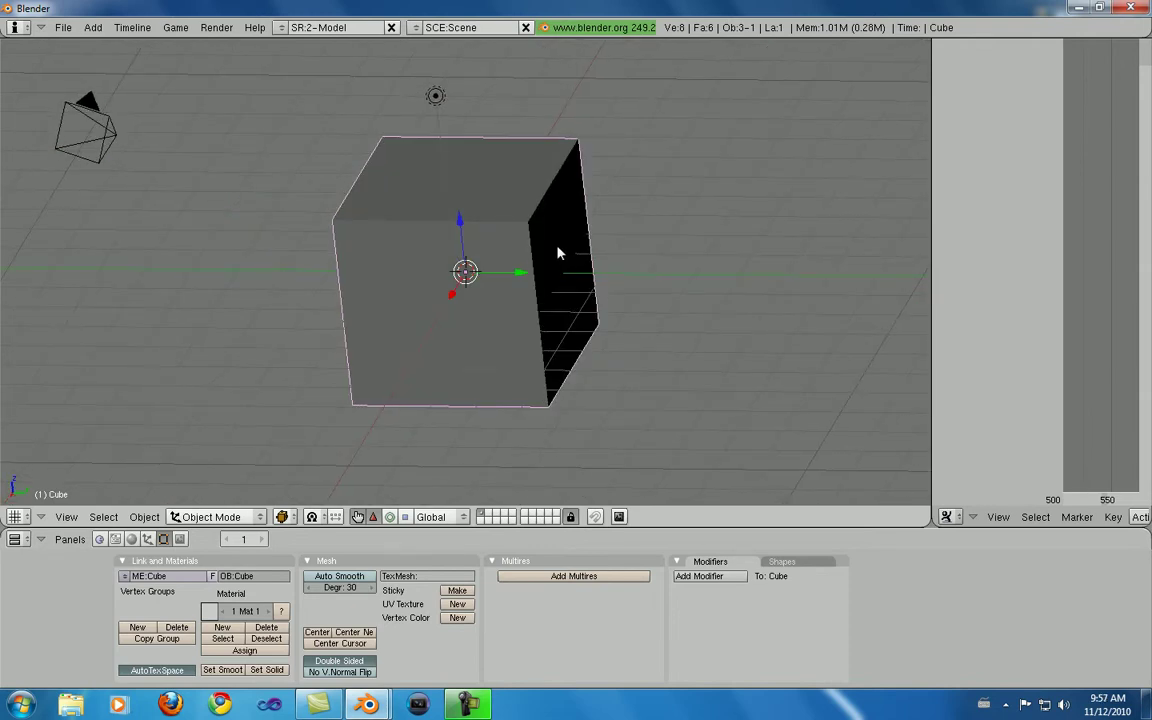
# Delete the enlarged cube and add a new cube mesh at the 3D cursor.
pyautogui.press('x')
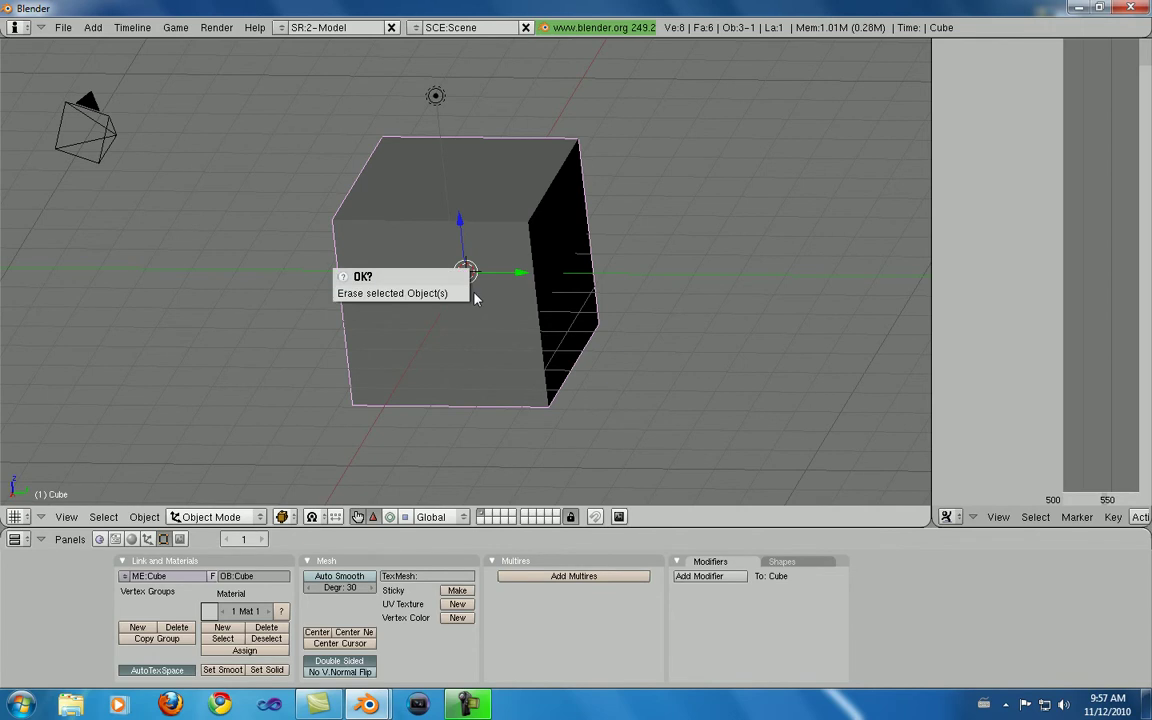
pyautogui.click(405, 293)
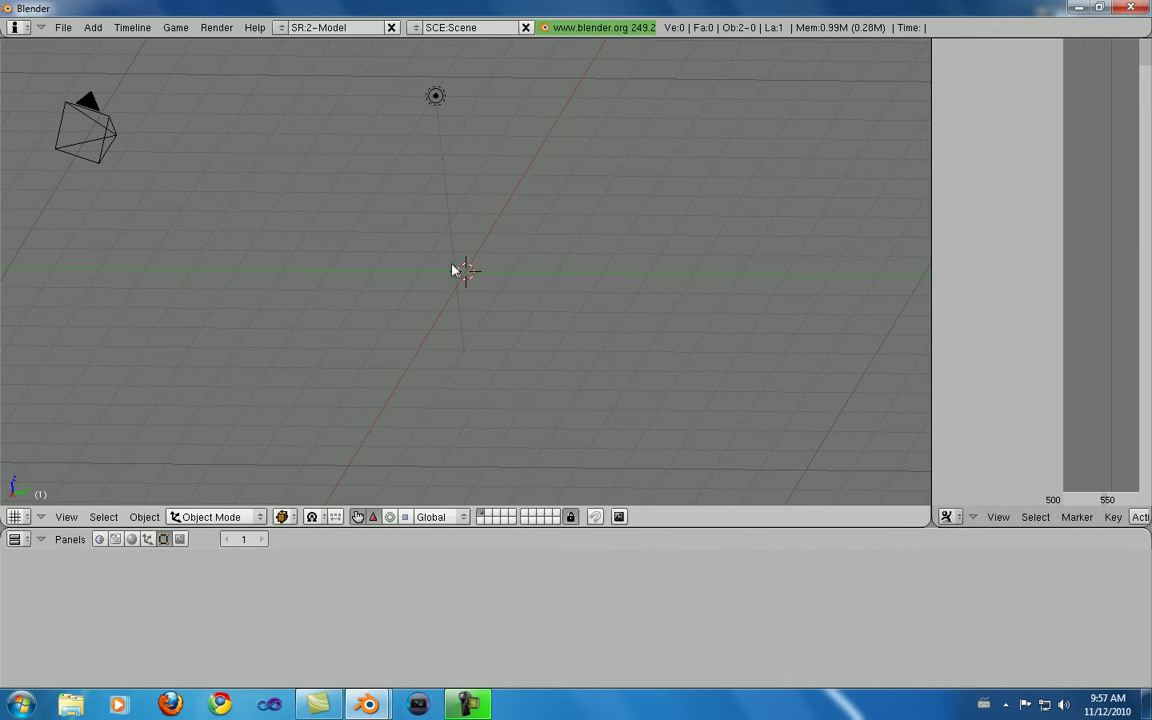
pyautogui.press('space')
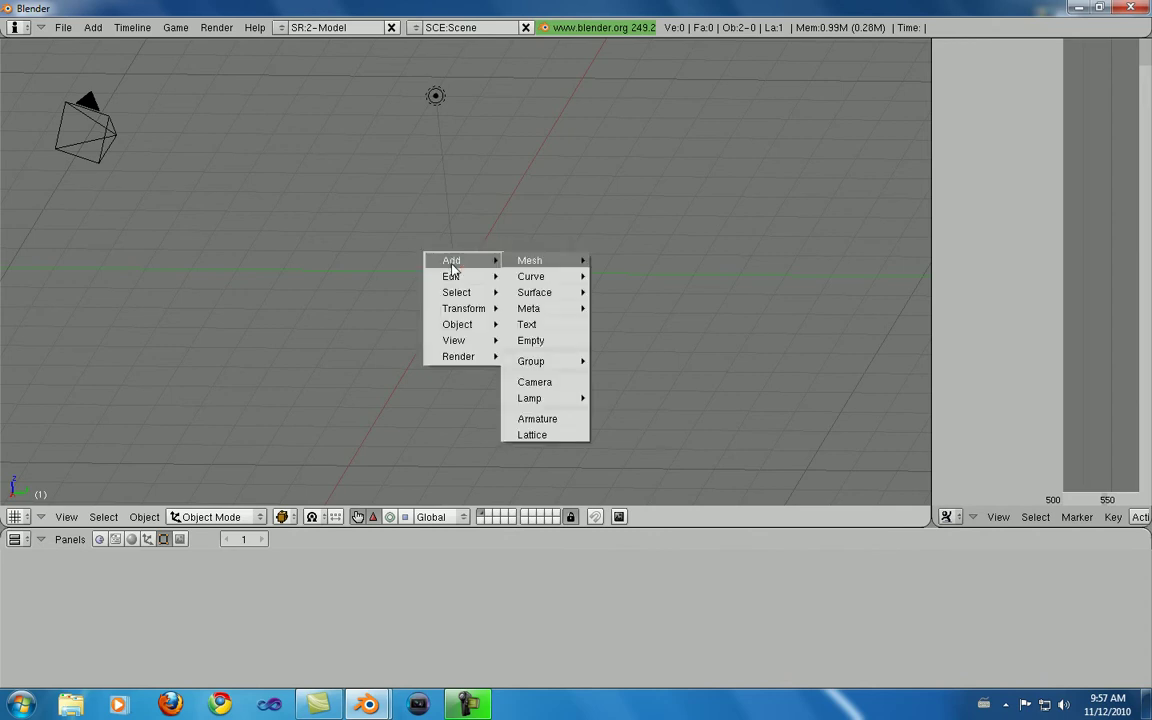
pyautogui.moveTo(530, 260)
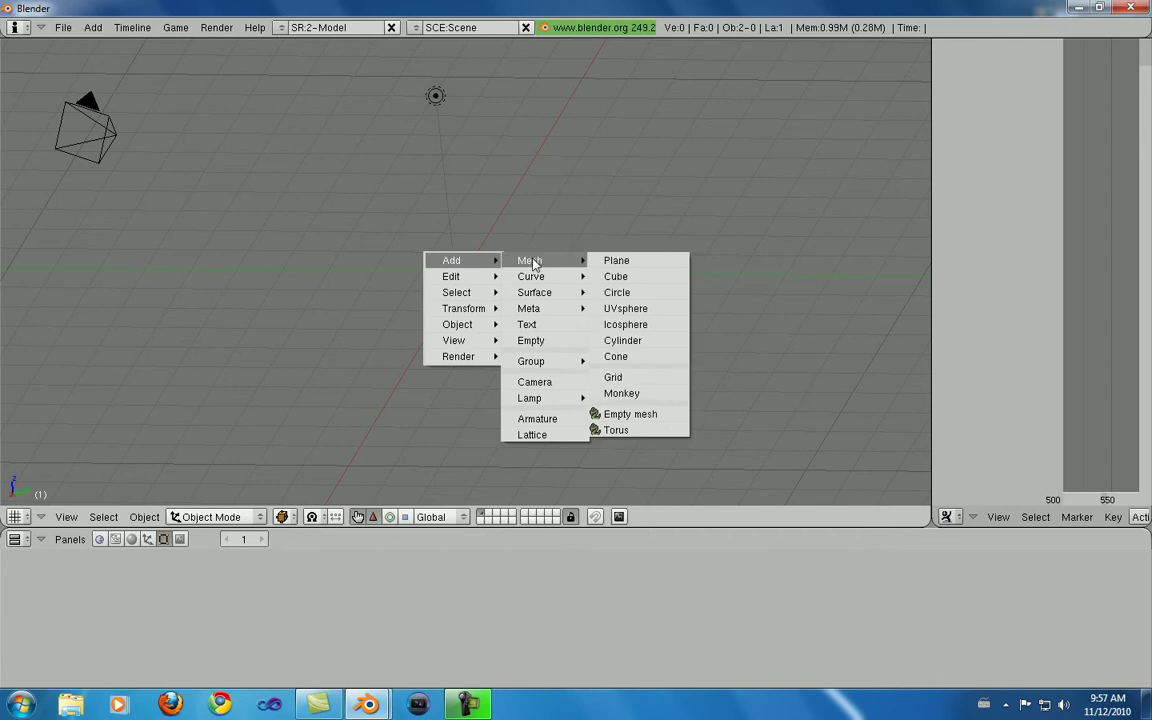
pyautogui.click(614, 276)
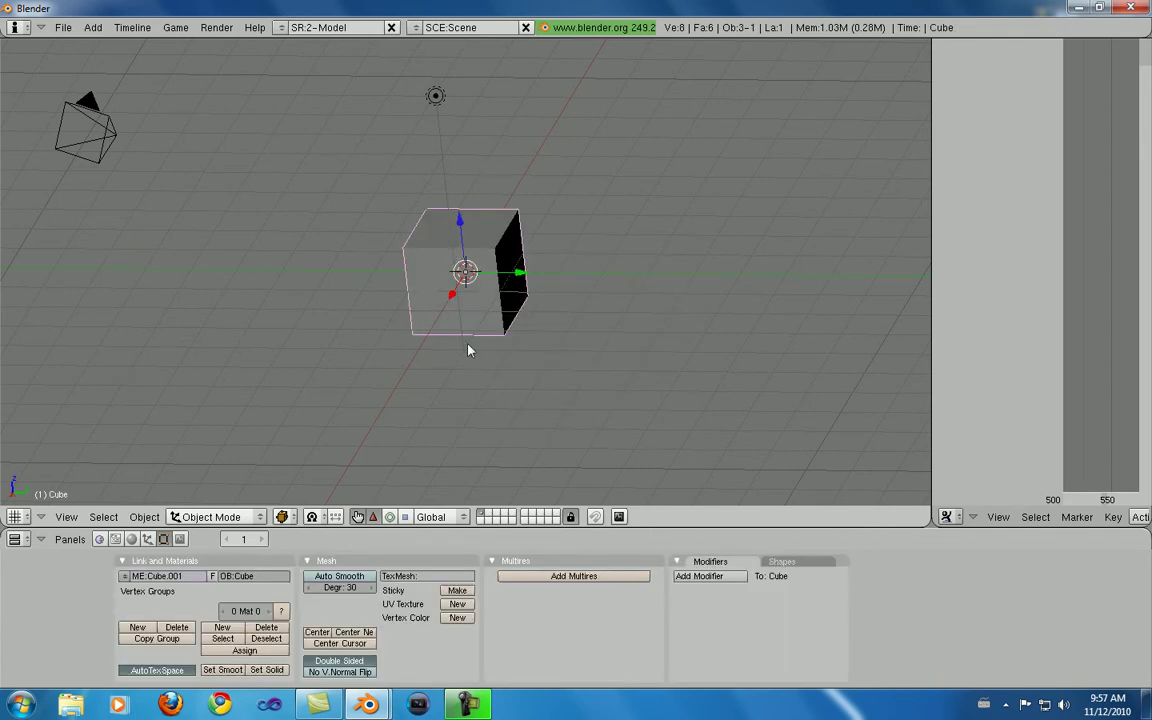
# Set the 3D view's draw type to Shaded and inspect how the lamp lights the new cube from several angles.
pyautogui.moveTo(483, 290)
pyautogui.mouseDown(button='middle')
pyautogui.moveTo(571, 252)
pyautogui.moveTo(472, 268)
pyautogui.mouseUp(button='middle')
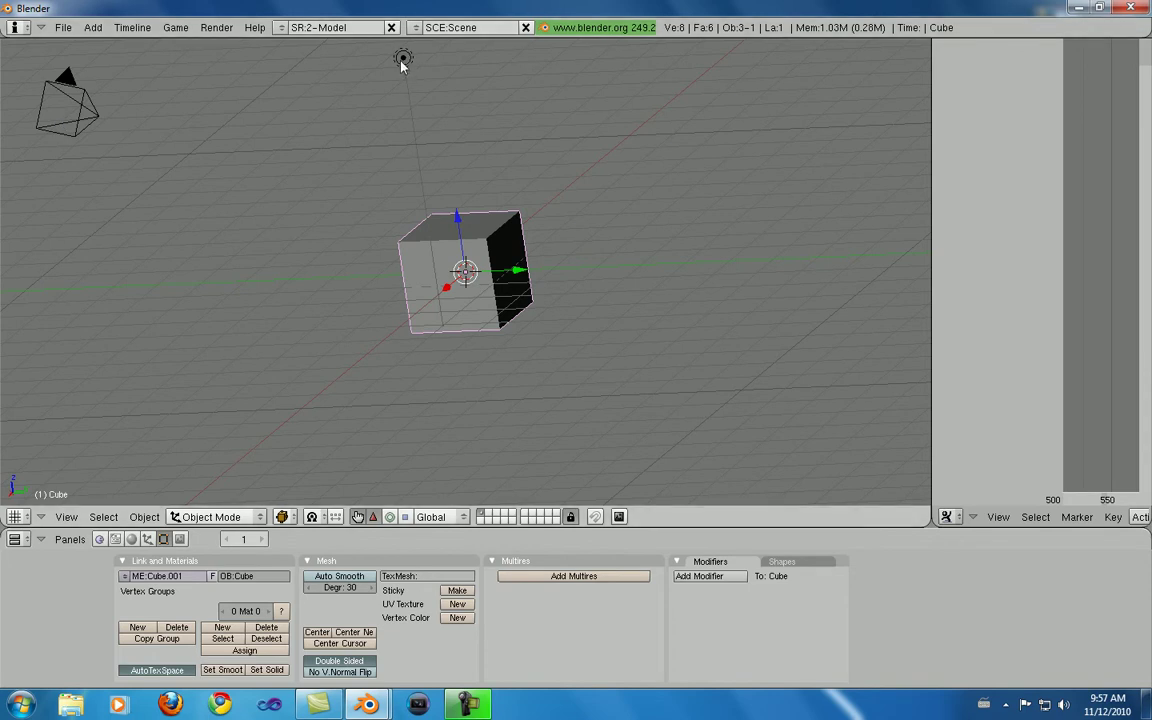
pyautogui.moveTo(527, 278); pyautogui.dragTo(481, 263, button='middle')
pyautogui.moveTo(638, 232); pyautogui.dragTo(656, 263, button='middle')
pyautogui.moveTo(646, 217)
pyautogui.mouseDown(button='middle')
pyautogui.moveTo(620, 242)
pyautogui.moveTo(471, 216)
pyautogui.moveTo(463, 177)
pyautogui.moveTo(561, 237)
pyautogui.moveTo(646, 232)
pyautogui.mouseUp(button='middle')
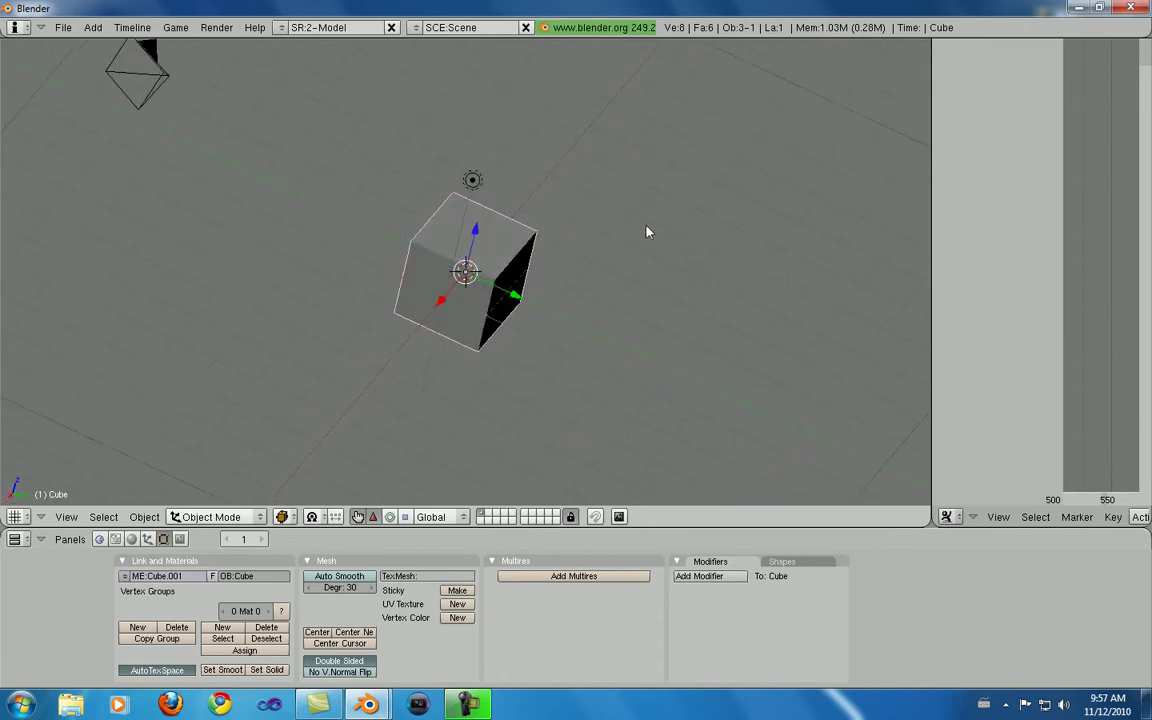
pyautogui.moveTo(501, 296); pyautogui.dragTo(443, 319, button='middle')
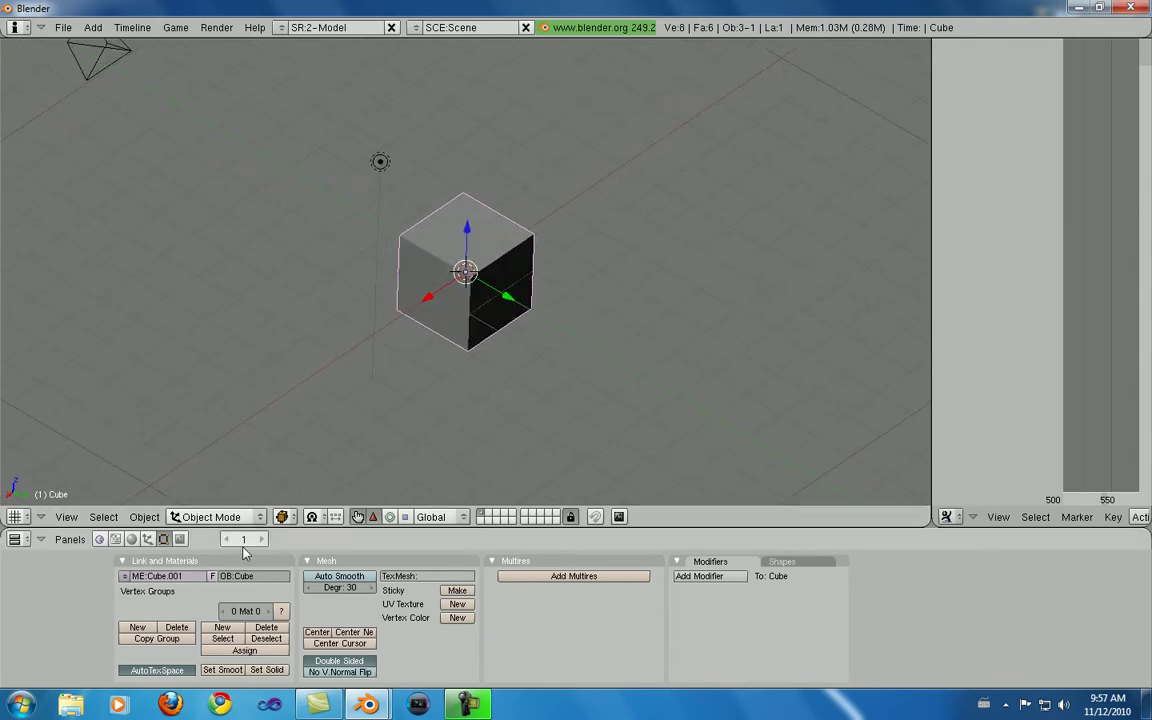
pyautogui.click(292, 519)
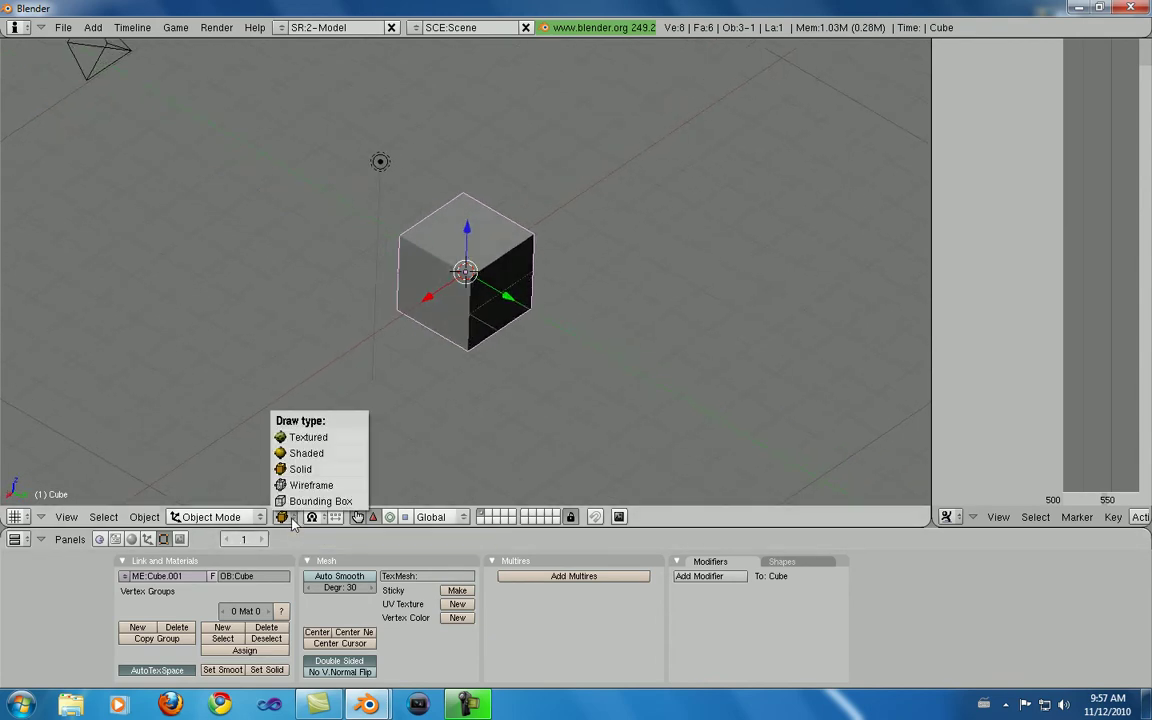
pyautogui.click(302, 455)
pyautogui.moveTo(470, 278); pyautogui.dragTo(281, 359, button='middle')
pyautogui.moveTo(628, 304); pyautogui.dragTo(424, 249, button='middle')
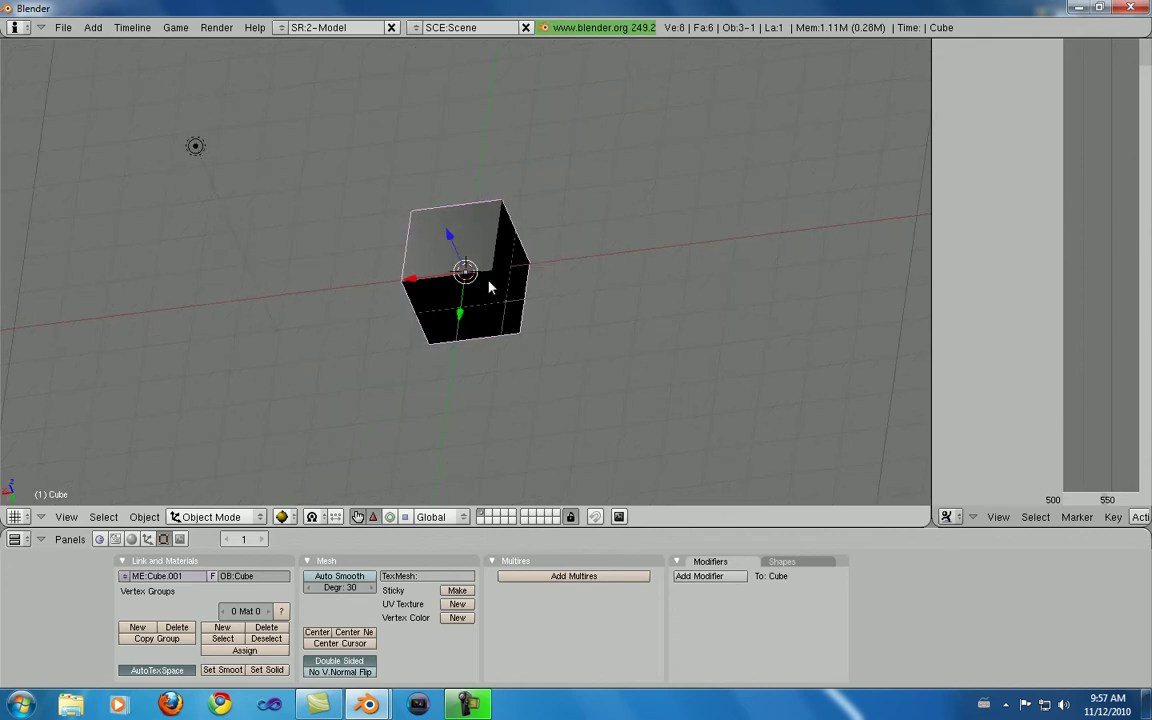
pyautogui.moveTo(381, 337); pyautogui.dragTo(540, 287, button='middle')
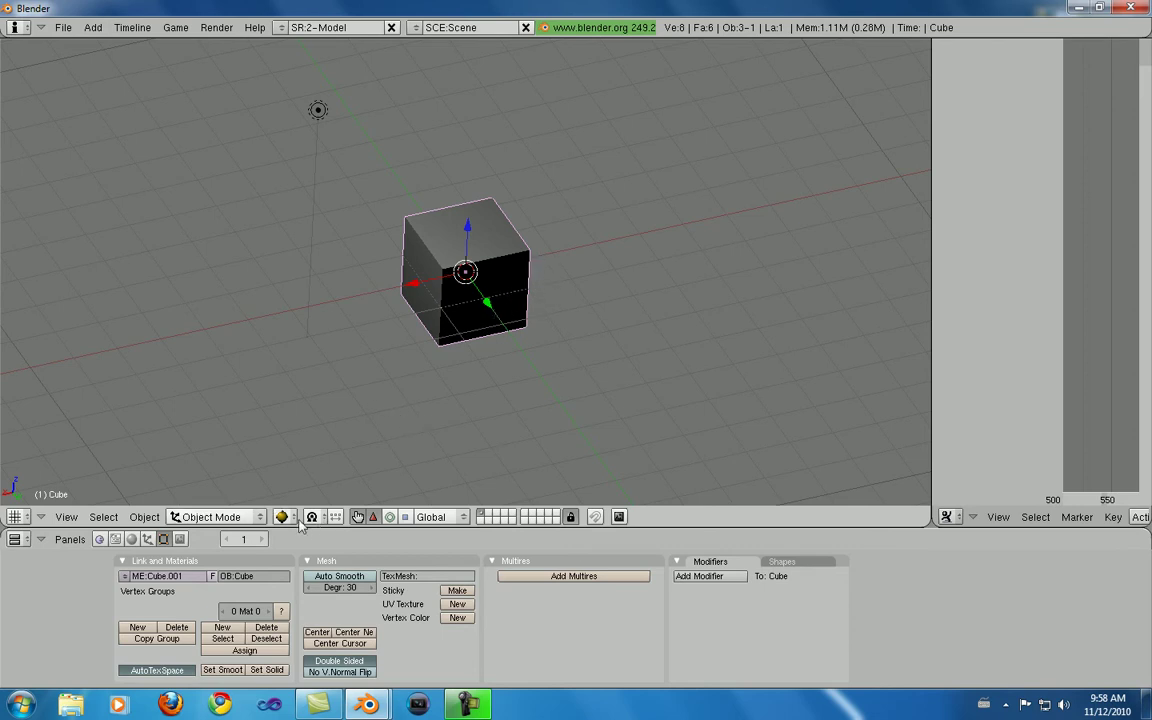
# Set the 3D view's draw type to Textured and check the lighting on the cube.
pyautogui.click(281, 516)
pyautogui.click(305, 437)
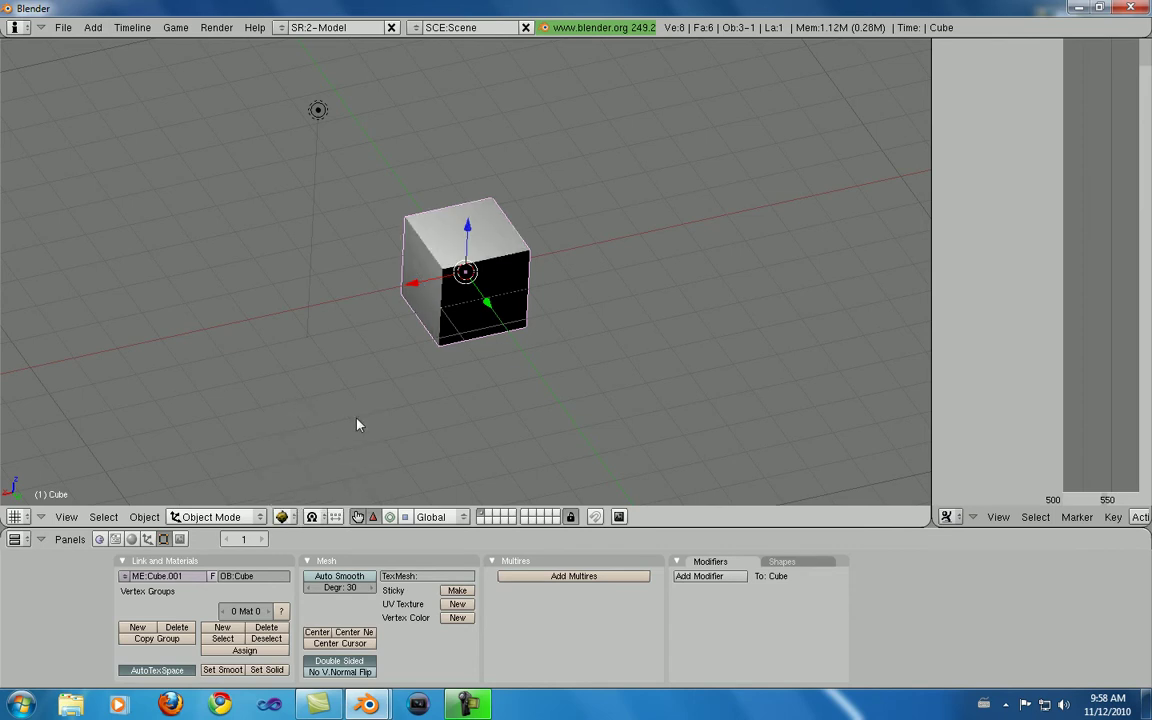
pyautogui.moveTo(490, 345)
pyautogui.mouseDown(button='middle')
pyautogui.moveTo(650, 373)
pyautogui.moveTo(488, 352)
pyautogui.mouseUp(button='middle')
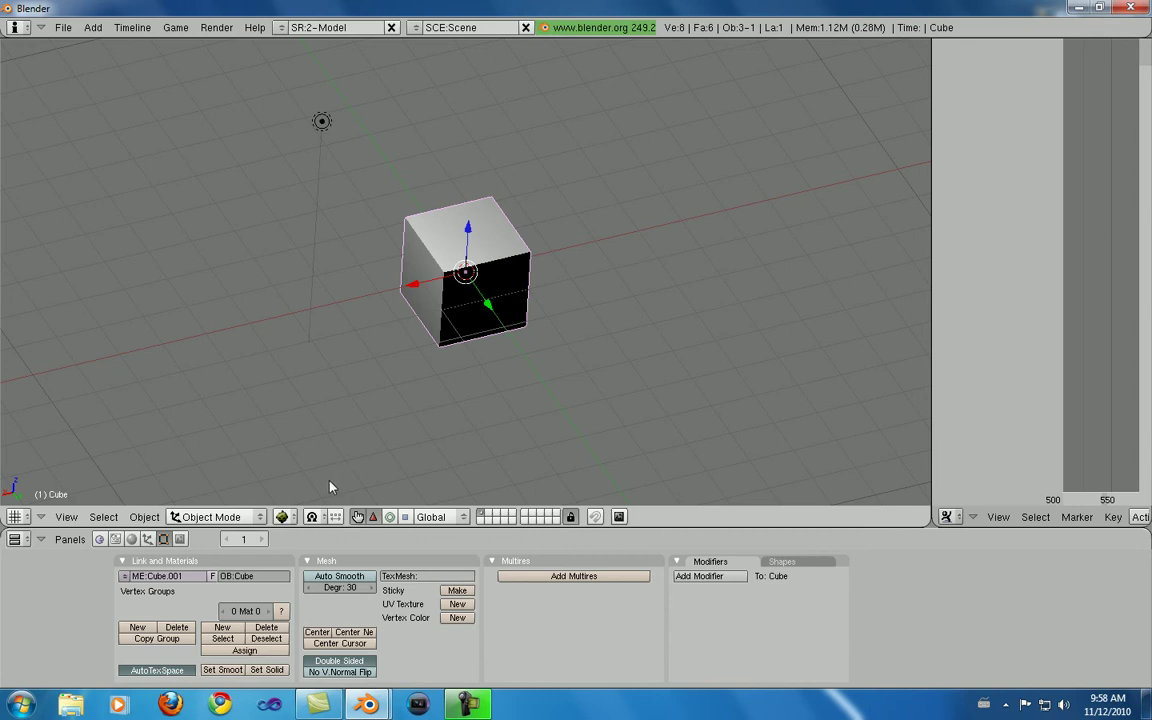
# Switch the 3D view's draw type back to Shaded and look at the cube's shading from several angles.
pyautogui.click(283, 517)
pyautogui.click(300, 469)
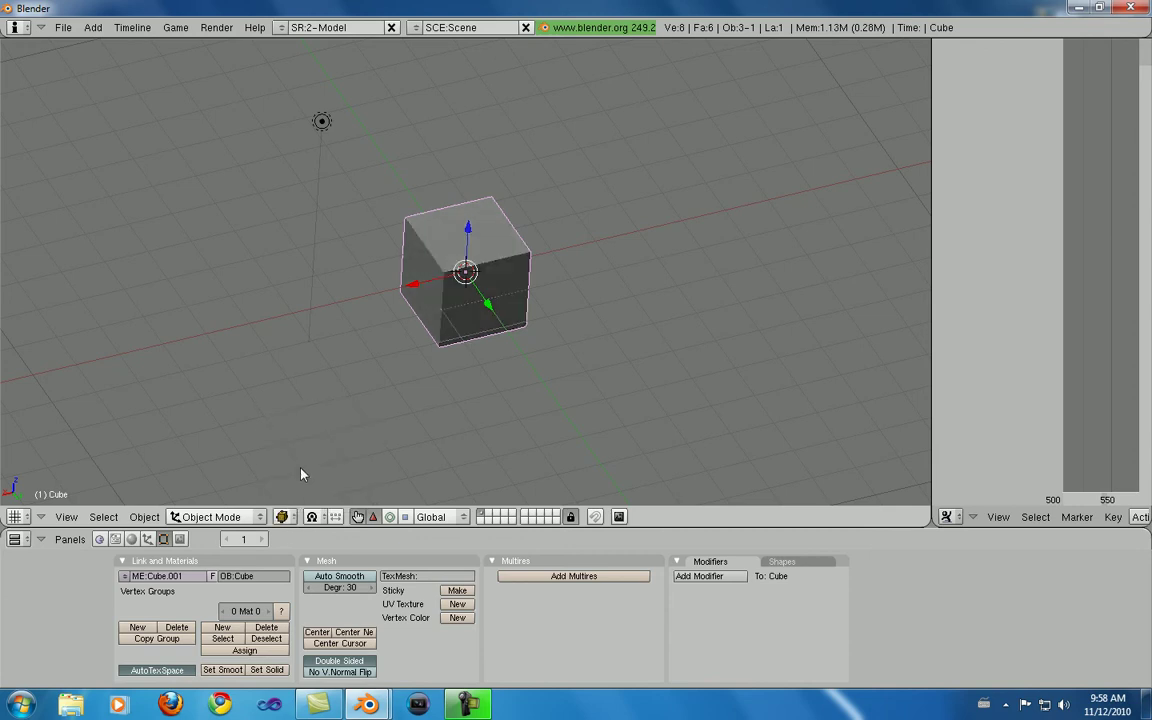
pyautogui.moveTo(424, 263); pyautogui.dragTo(656, 378, button='middle')
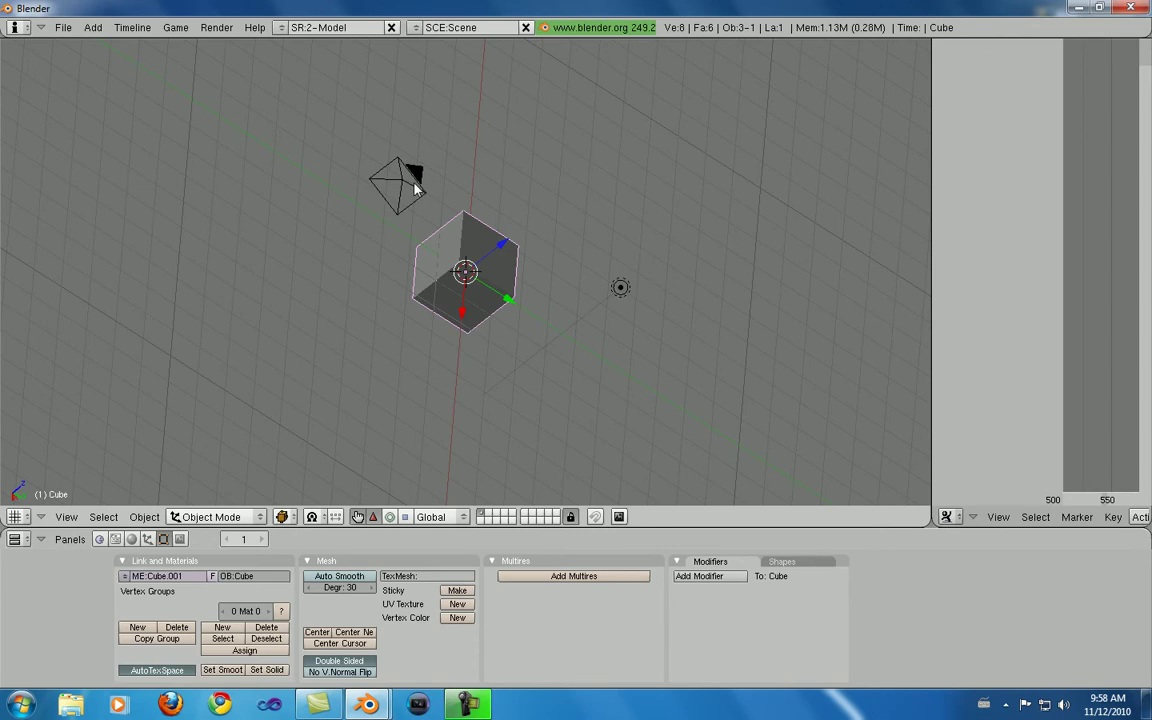
pyautogui.moveTo(404, 244); pyautogui.dragTo(375, 180, button='middle')
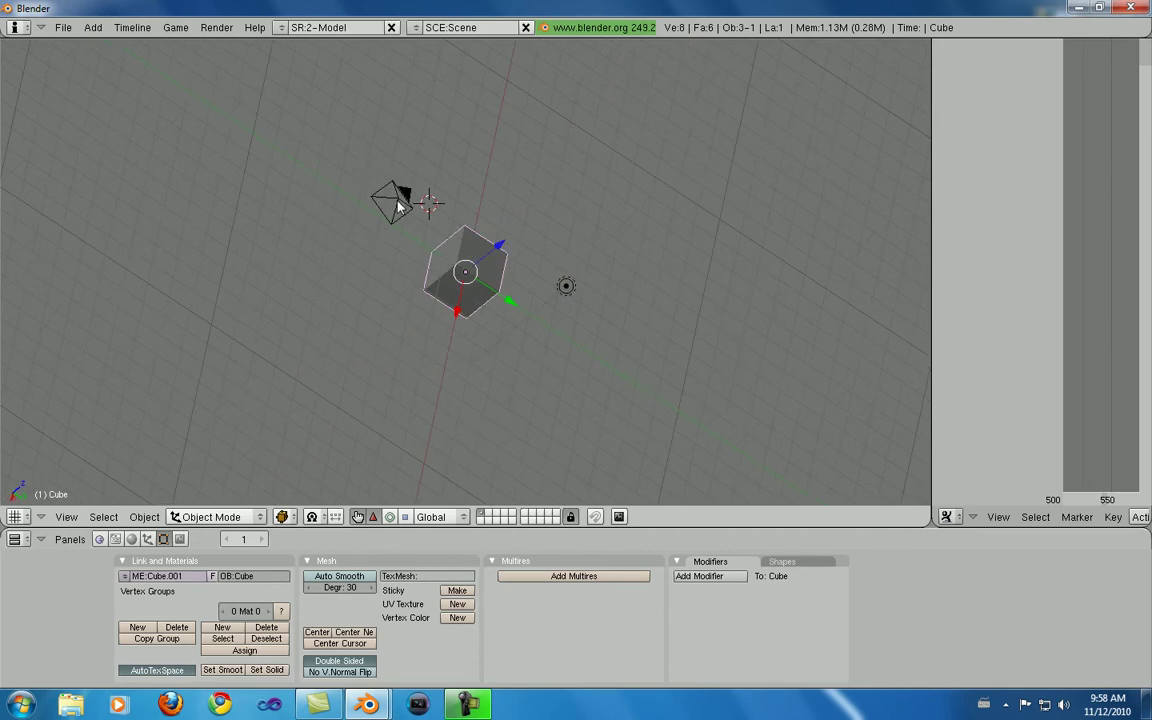
# Select the camera, then add the cube and the lamp to the same selection.
pyautogui.rightClick(400, 207)
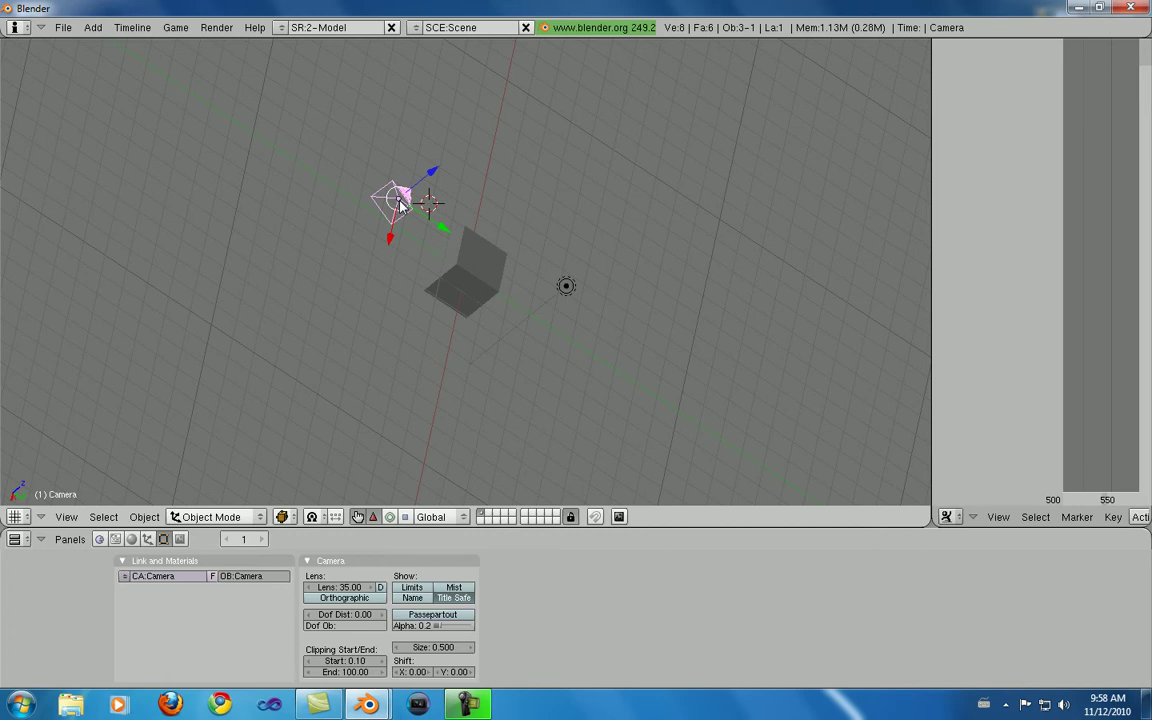
pyautogui.rightClick(468, 249)
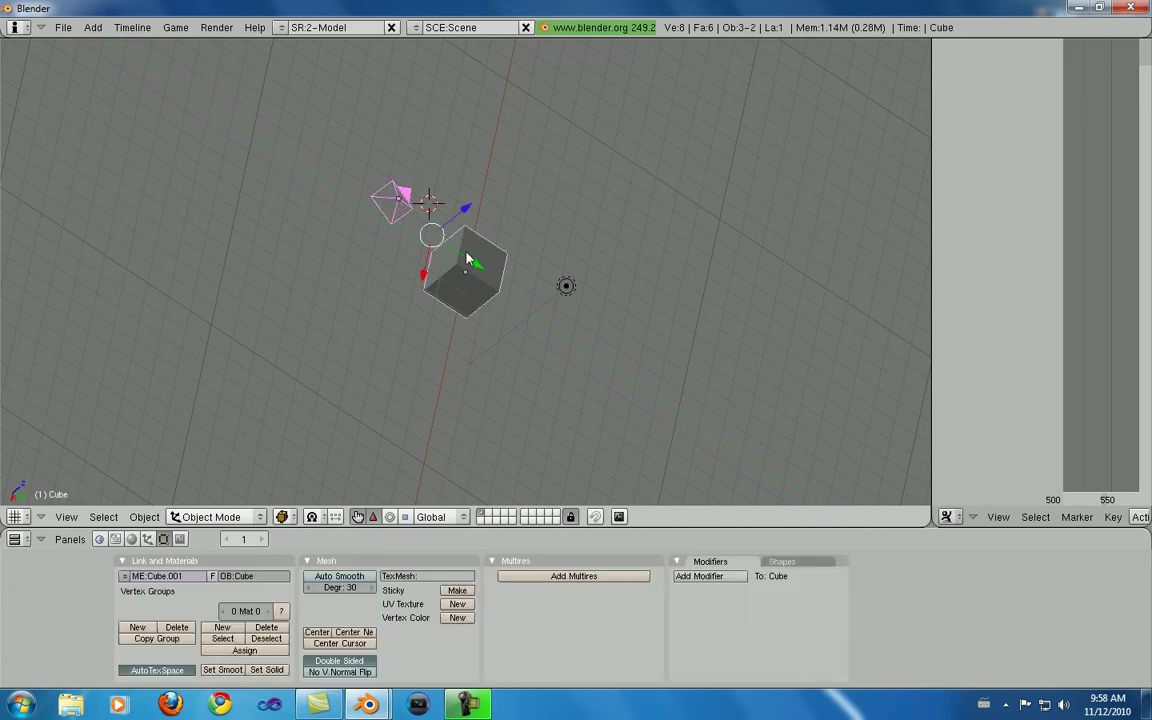
pyautogui.keyDown('shift'); pyautogui.rightClick(565, 287); pyautogui.keyUp('shift')
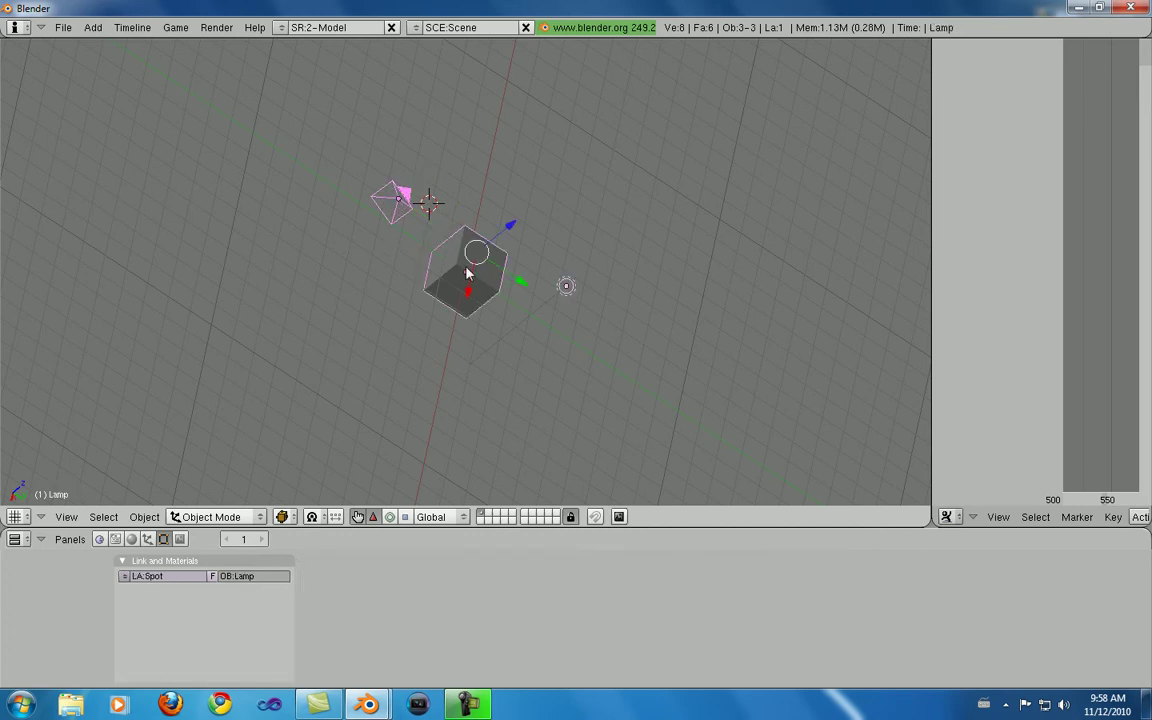
pyautogui.scroll(2, 466, 272)
pyautogui.moveTo(468, 242); pyautogui.dragTo(348, 177, button='middle')
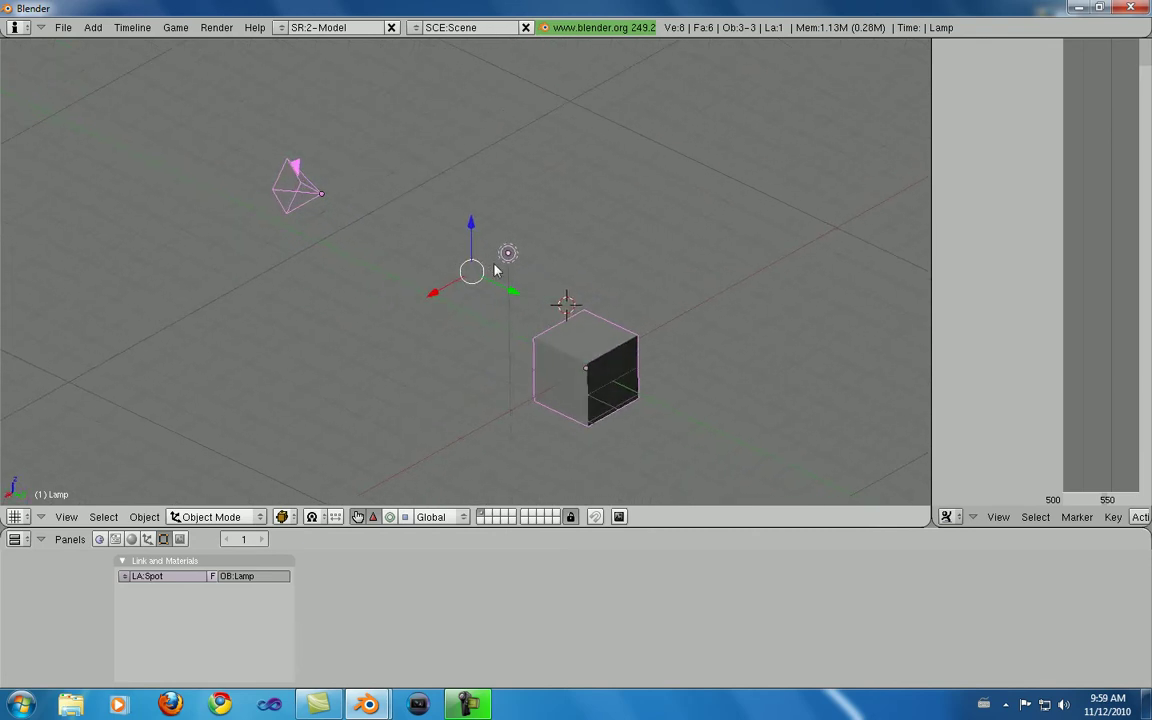
pyautogui.moveTo(430, 250); pyautogui.dragTo(537, 245, button='middle')
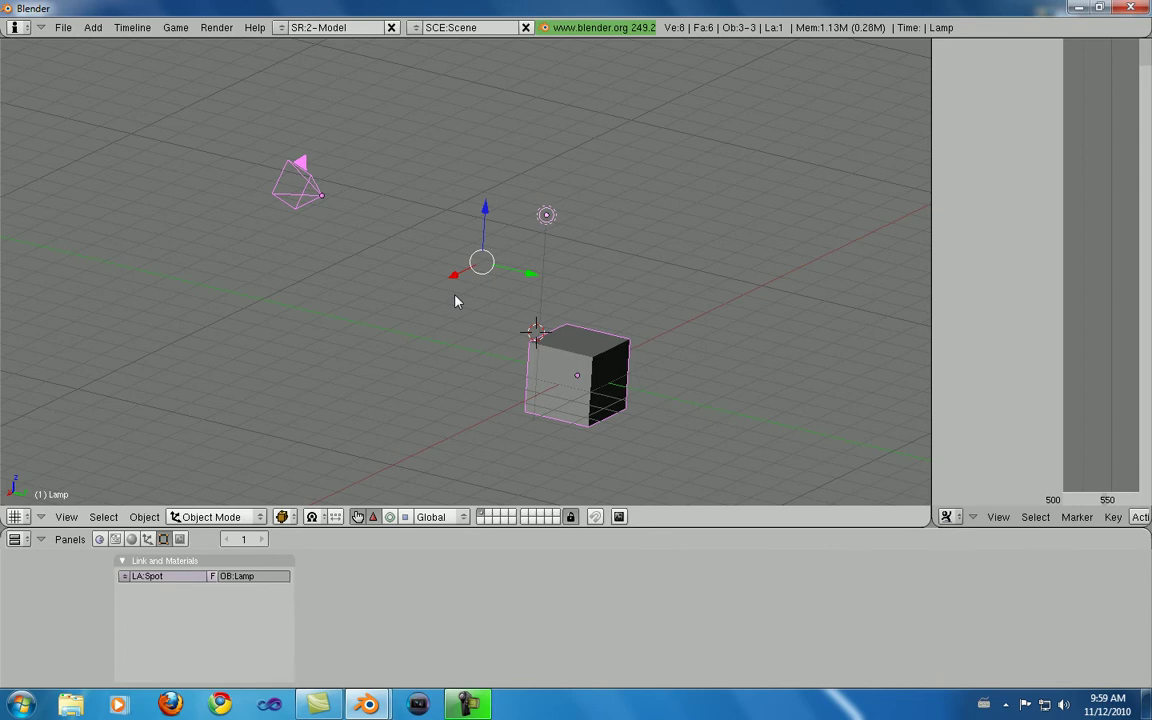
# Deselect everything, then select all objects in the scene at once and clear the selection again.
pyautogui.press('a')
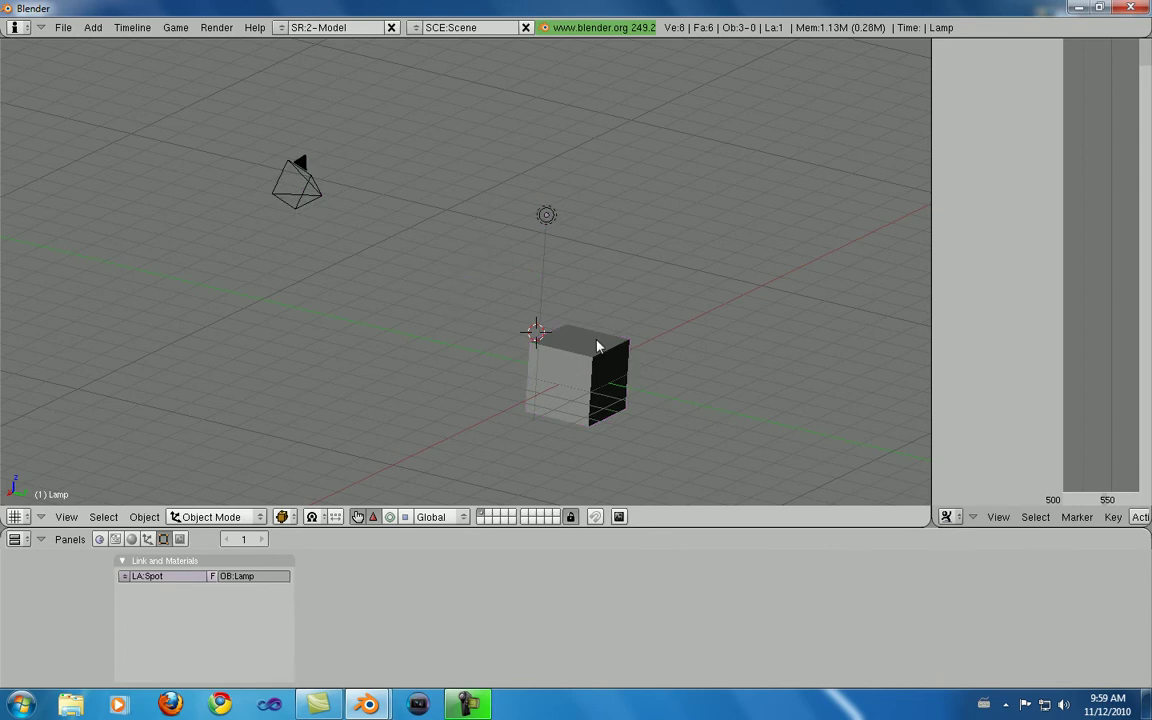
pyautogui.rightClick(530, 323)
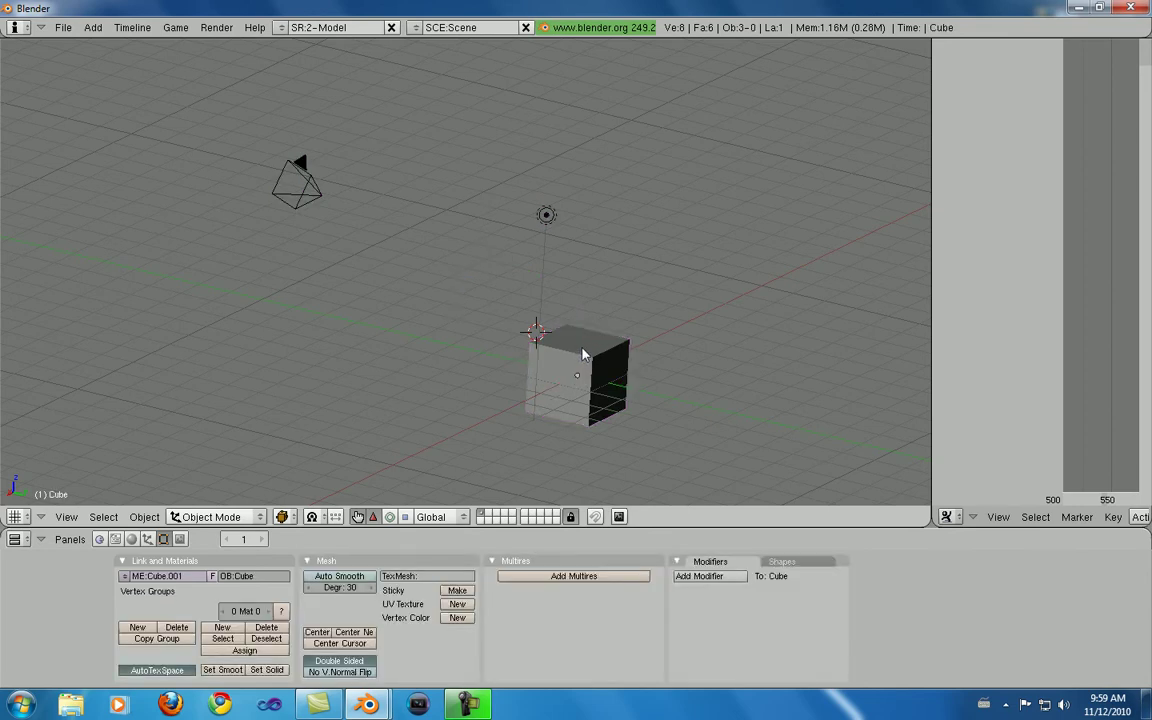
pyautogui.press('a')
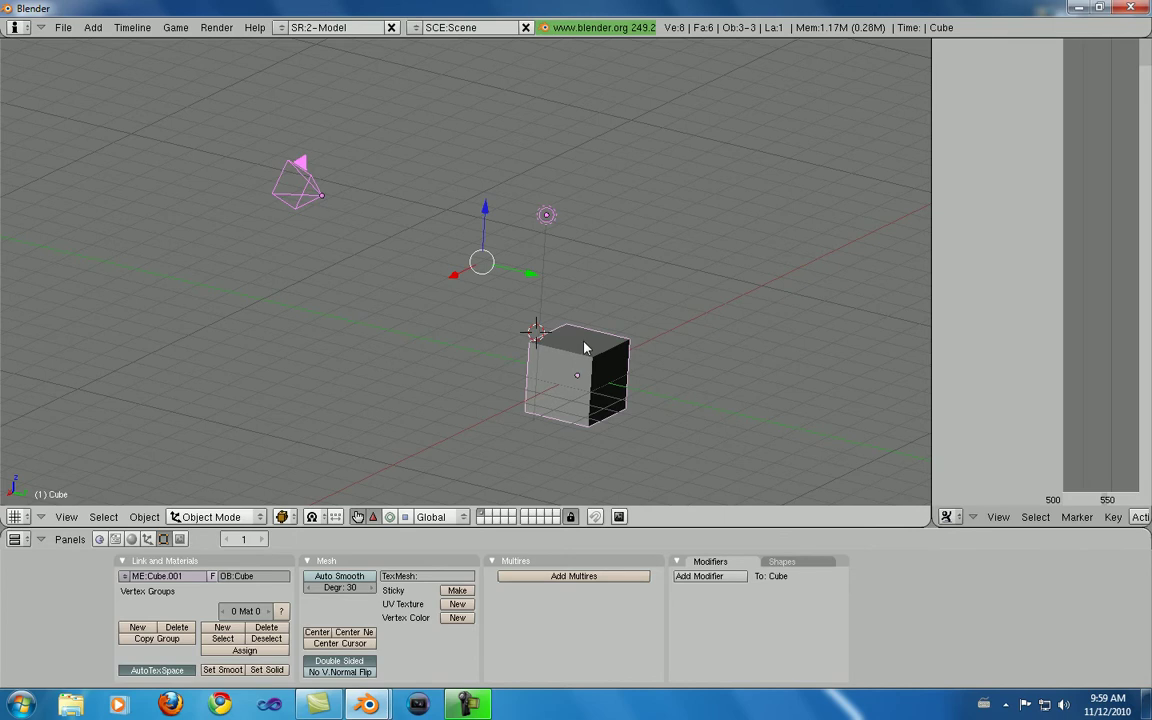
pyautogui.press('a')
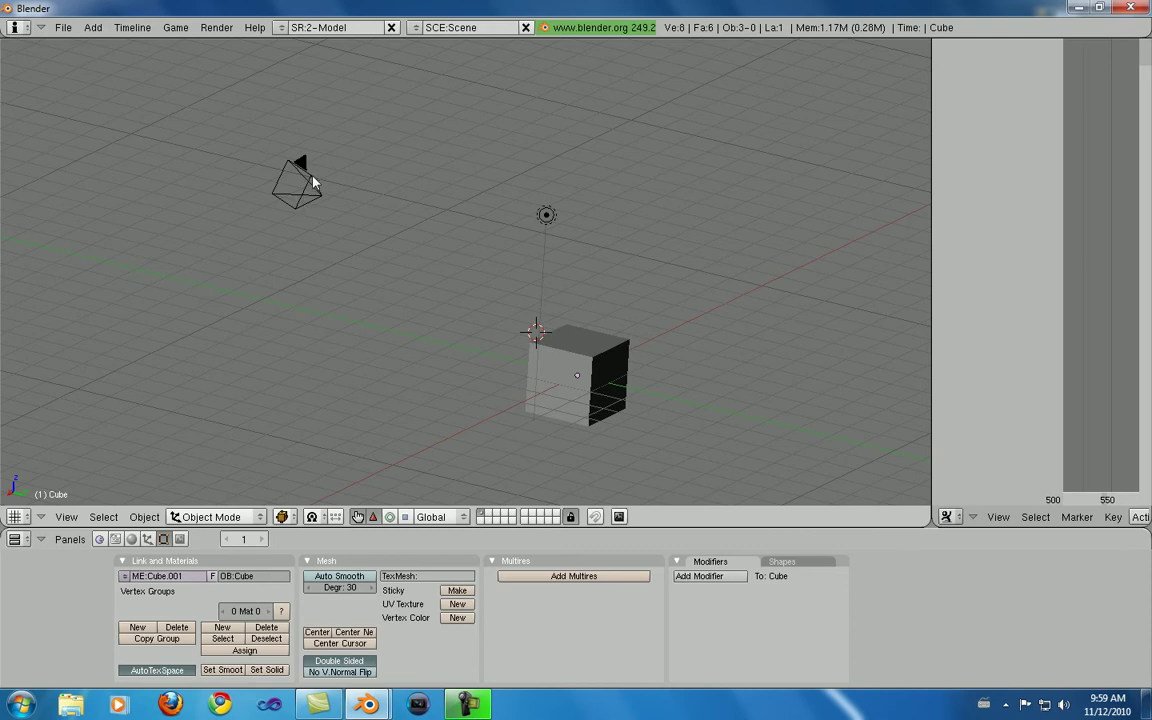
# Select only the camera and rotate it freely in a view showing the cube and the lamp.
pyautogui.rightClick(311, 183)
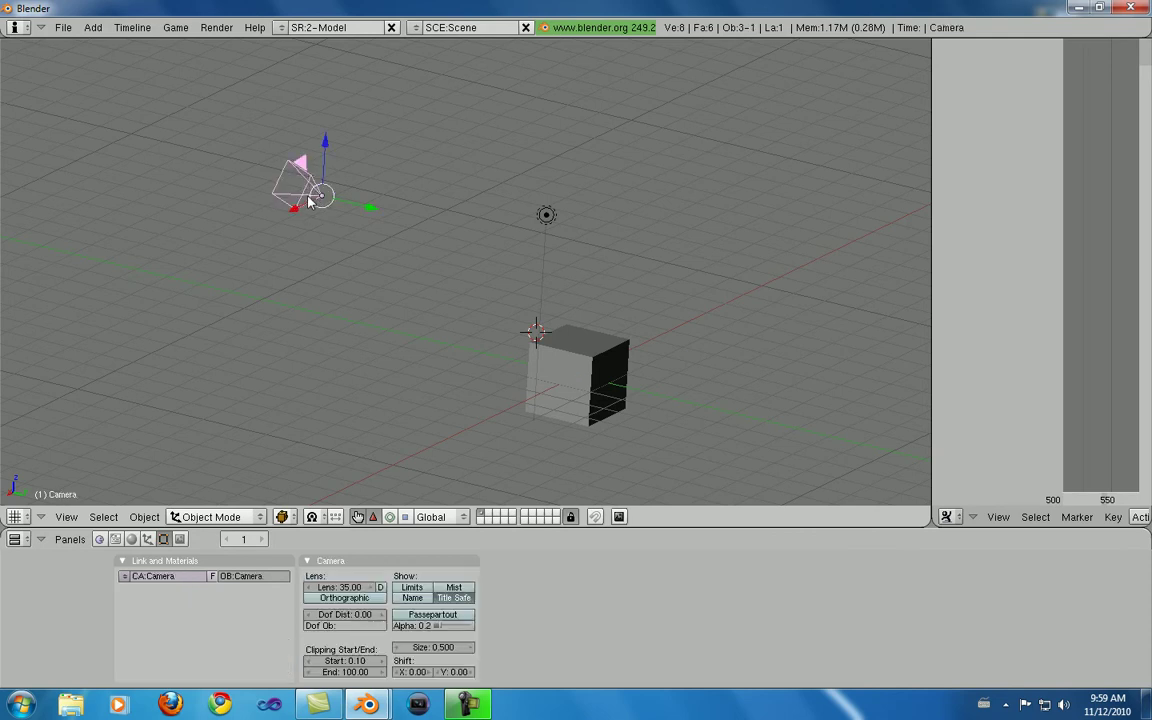
pyautogui.moveTo(325, 209); pyautogui.dragTo(358, 369, button='middle')
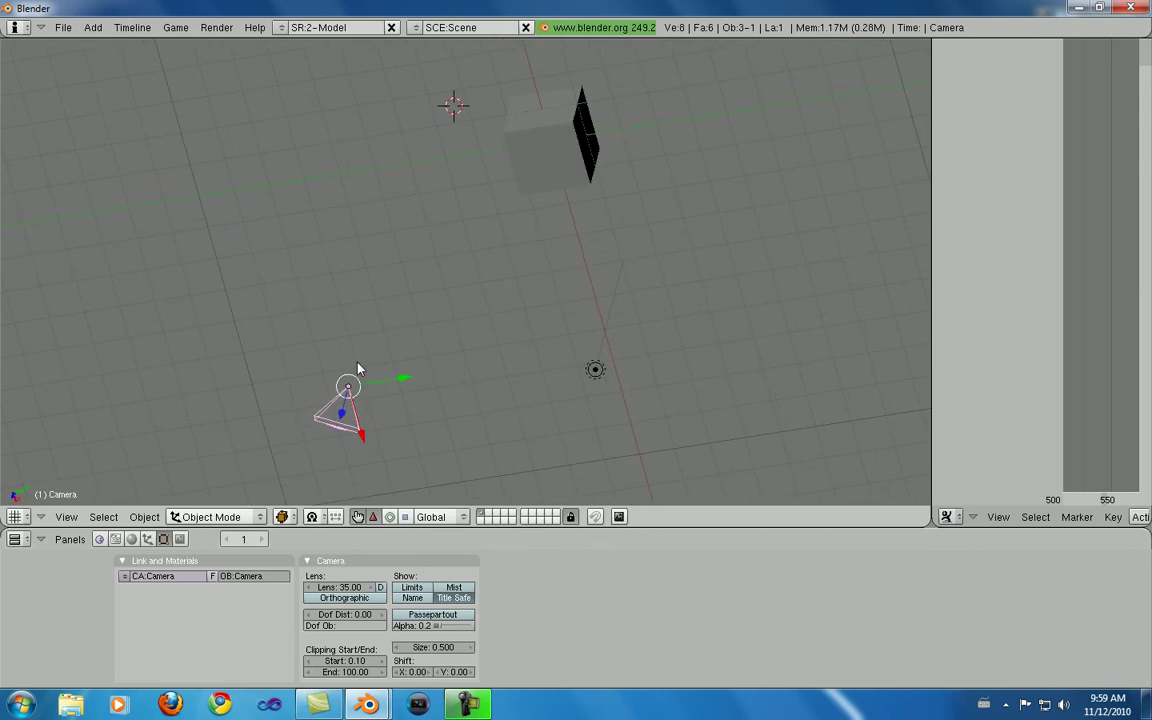
pyautogui.press('r')
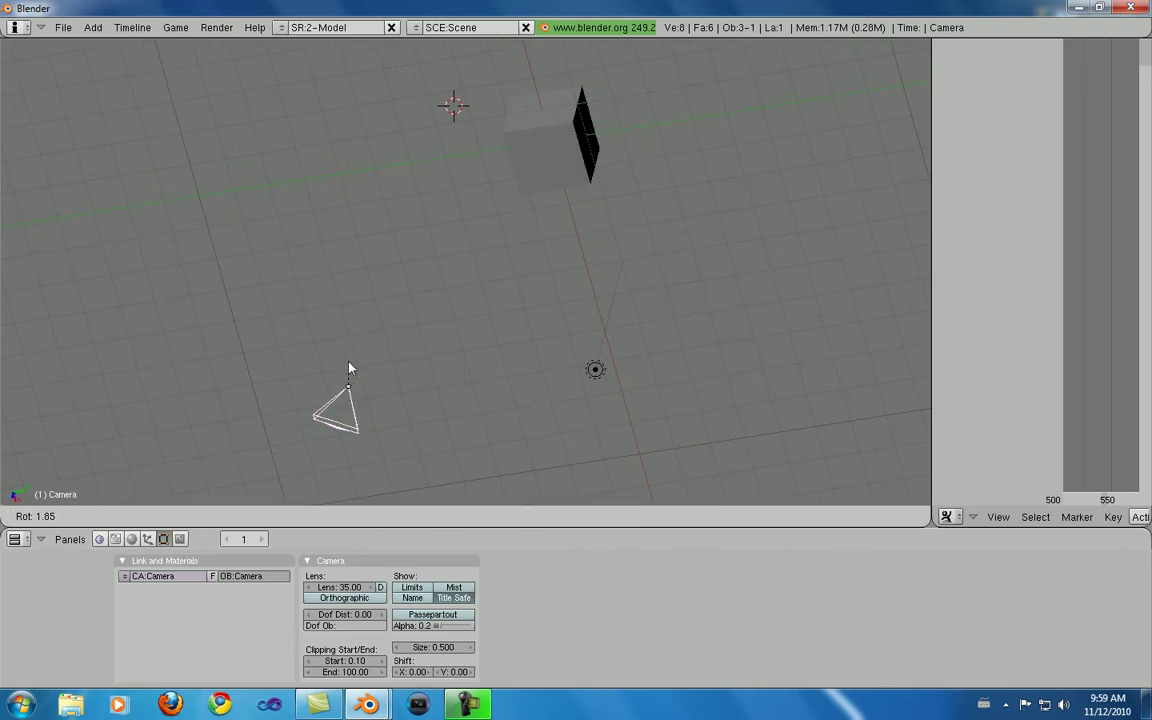
pyautogui.click(346, 472)
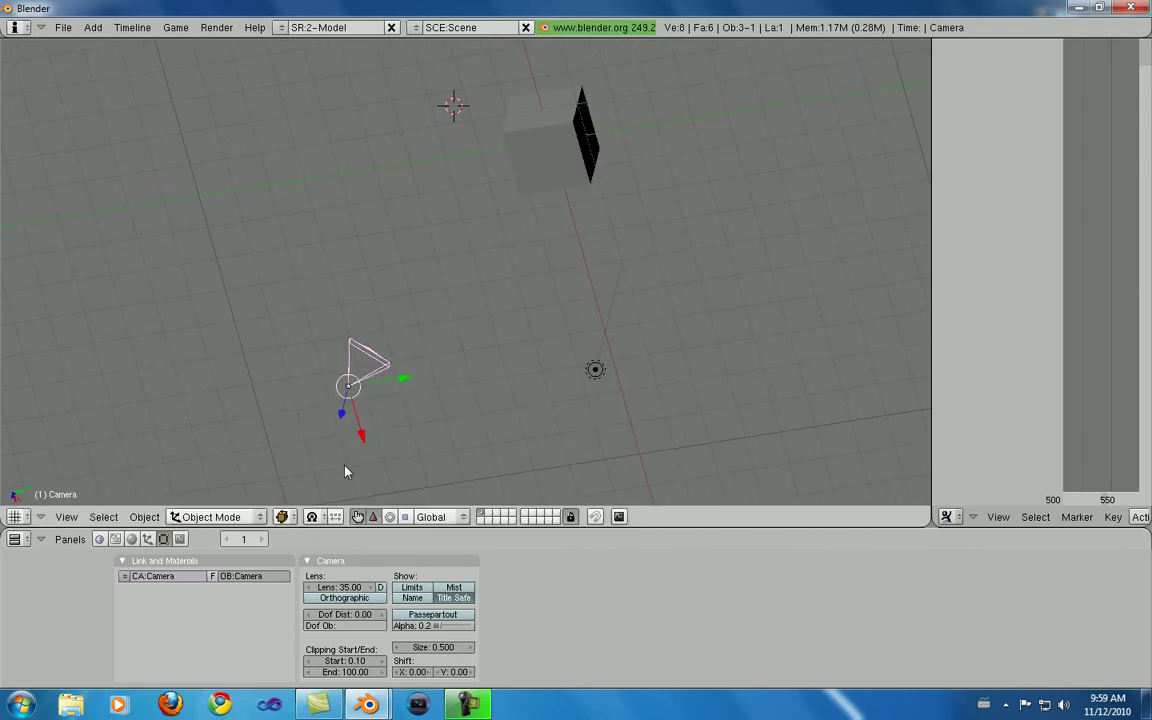
# Select the lamp and move it over beside the camera, in front of the cube as seen from this angle.
pyautogui.moveTo(459, 424); pyautogui.dragTo(570, 207, button='middle')
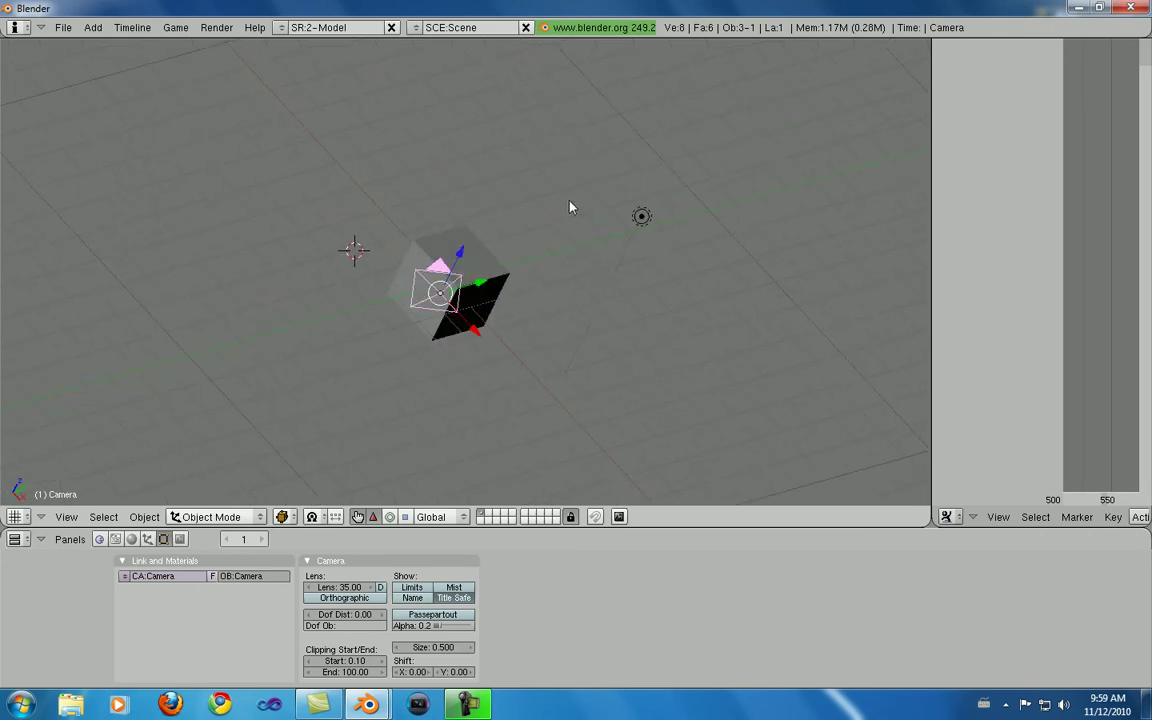
pyautogui.rightClick(642, 216)
pyautogui.moveTo(686, 210); pyautogui.dragTo(478, 290)
pyautogui.moveTo(478, 290)
pyautogui.mouseDown(button='middle')
pyautogui.moveTo(507, 306)
pyautogui.moveTo(478, 311)
pyautogui.moveTo(550, 316)
pyautogui.moveTo(465, 295)
pyautogui.mouseUp(button='middle')
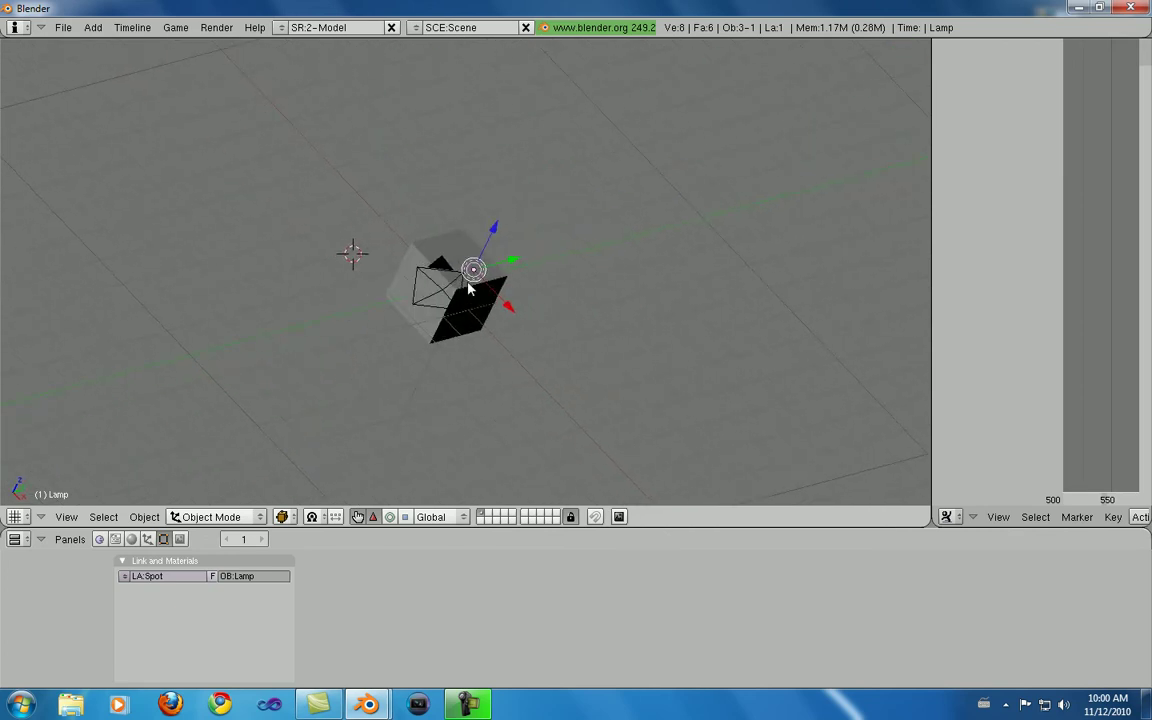
# Render the scene, bring the whole render window into view to inspect the image, and close it.
pyautogui.press('F12')
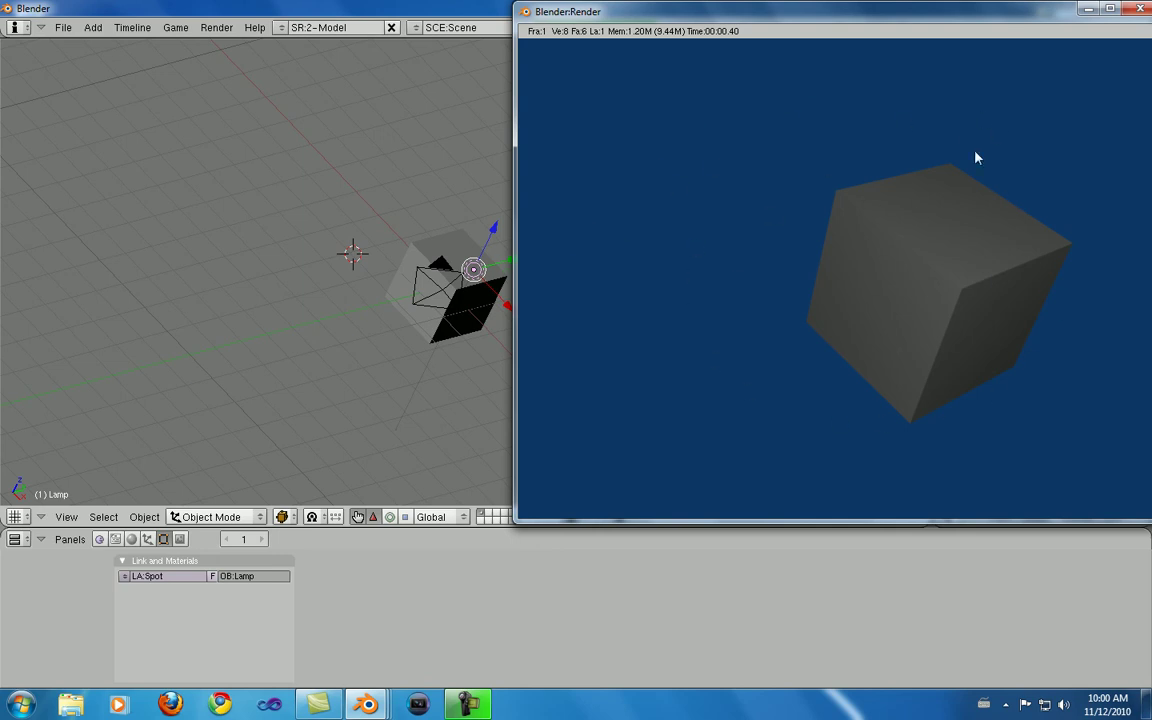
pyautogui.moveTo(840, 13); pyautogui.dragTo(643, 45)
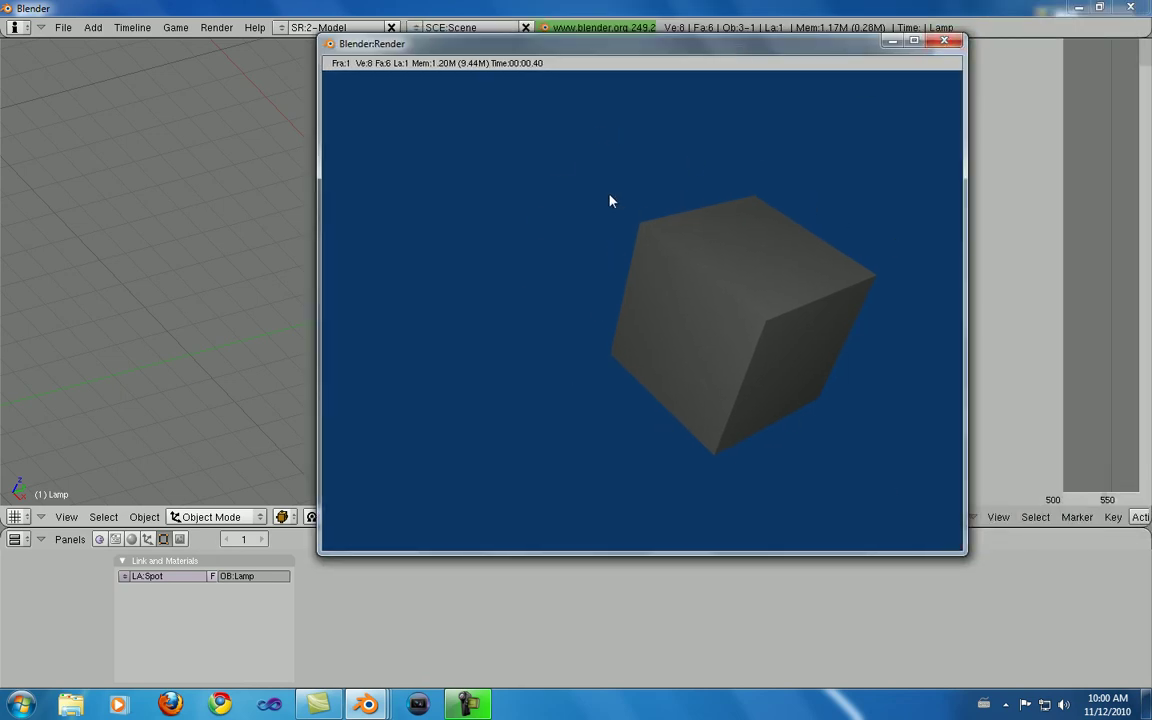
pyautogui.click(944, 40)
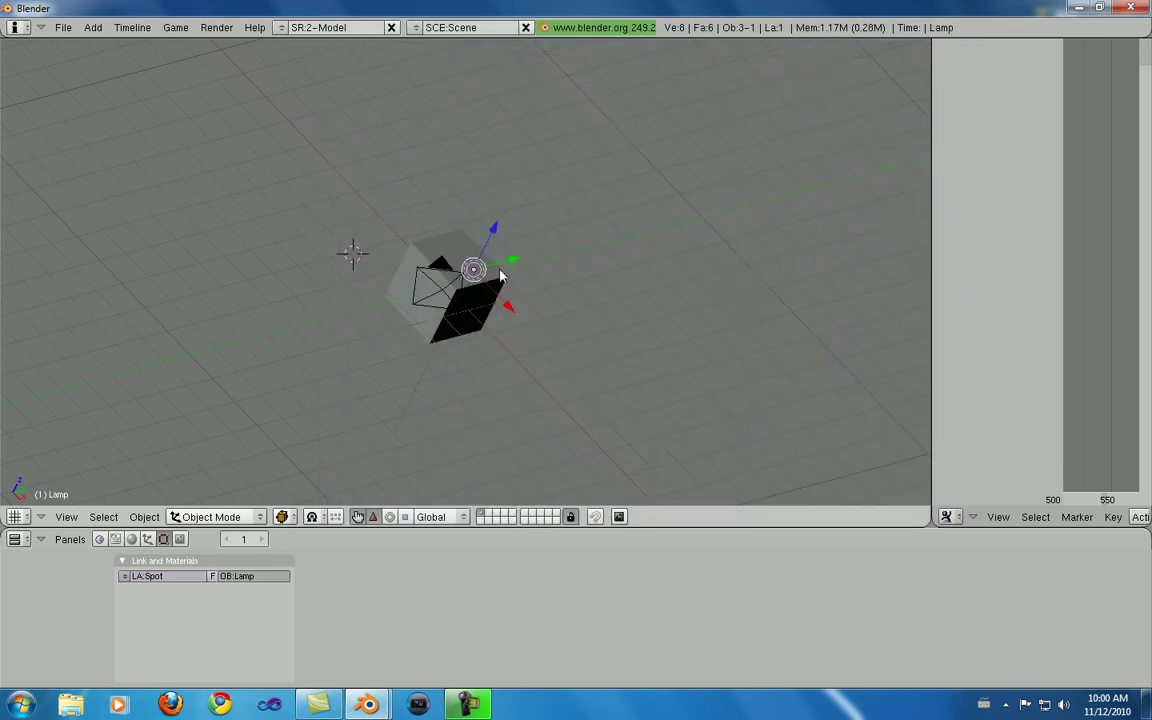